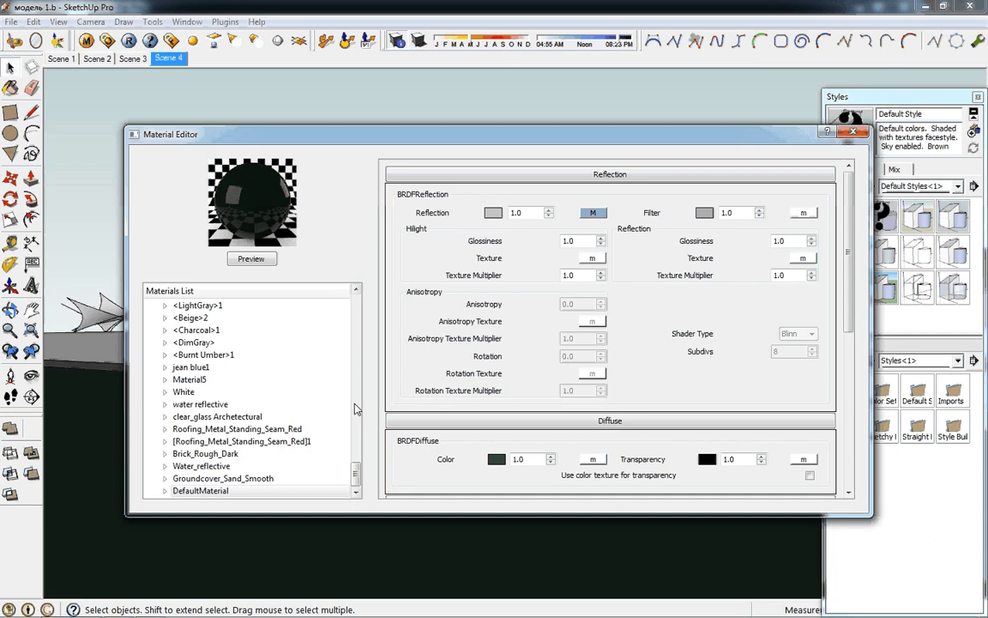
Create a new V-Ray Default Material under Scene Materials in the materials list
left_click(283, 489)
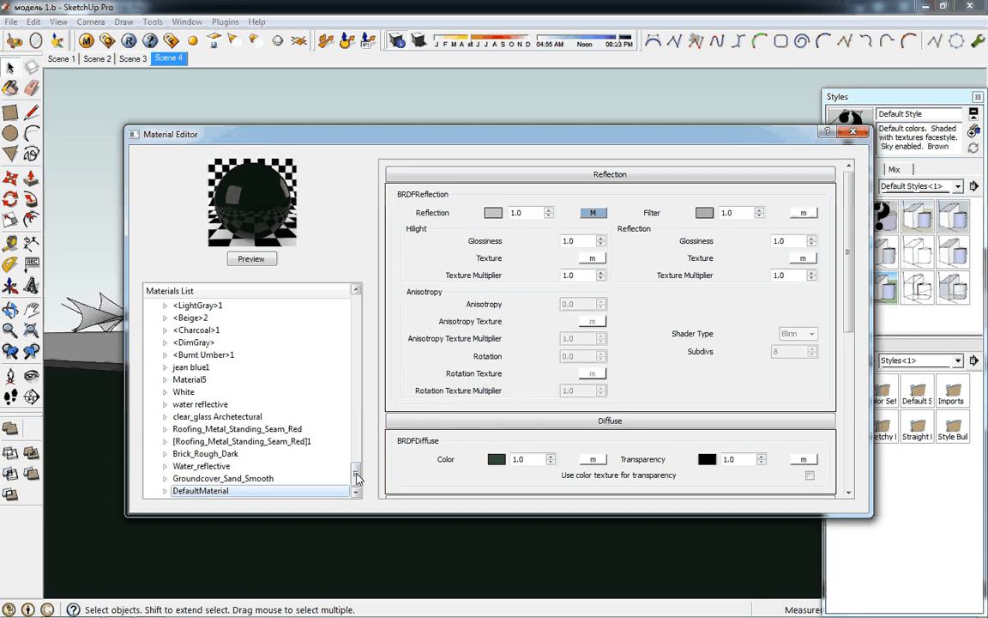
left_click_drag(357, 478, 356, 308)
left_click(215, 307)
right_click(215, 308)
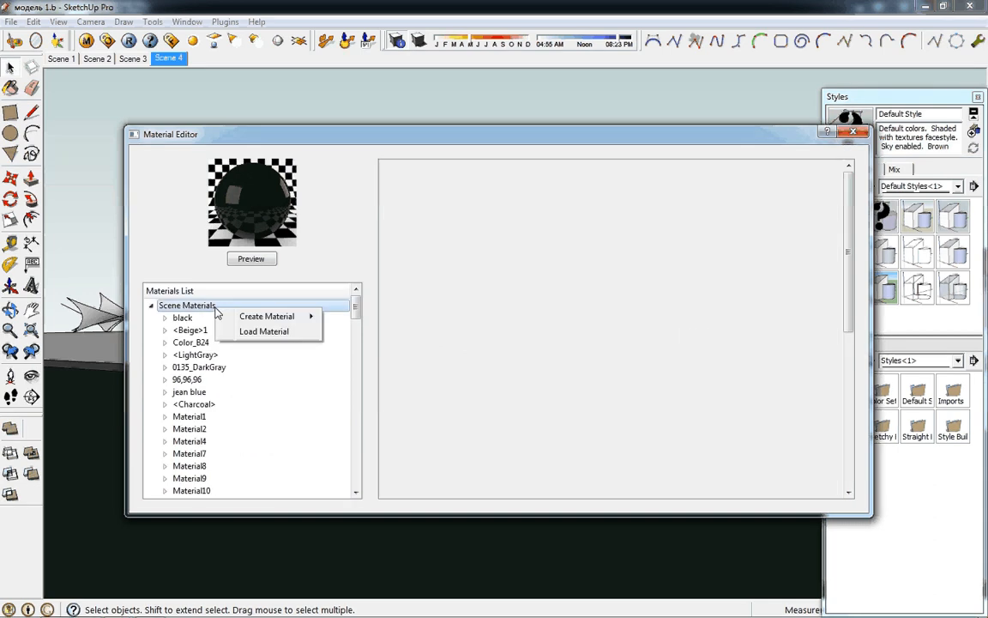
mouse_move(282, 316)
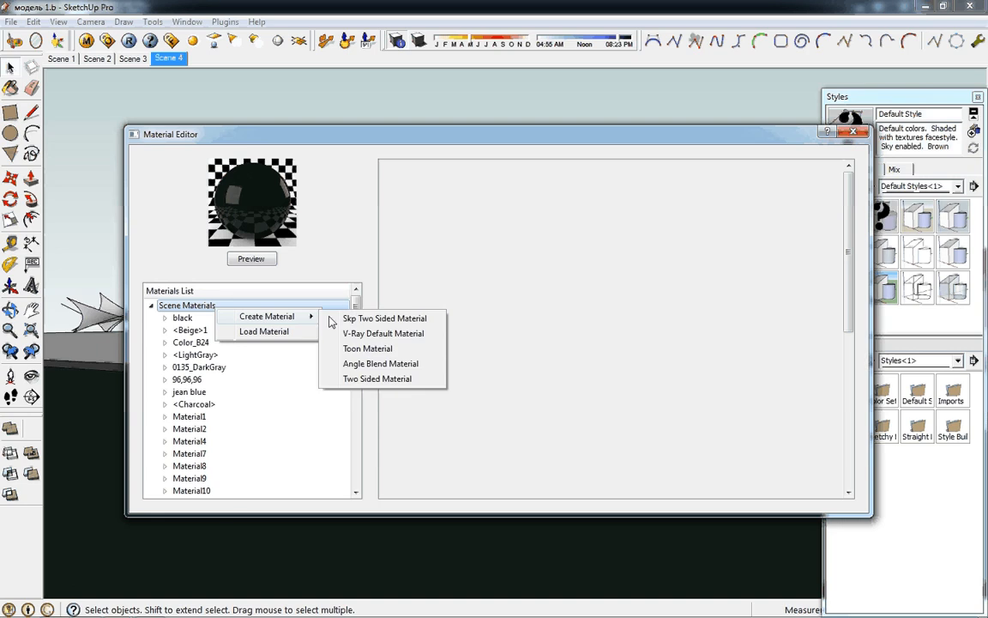
left_click(390, 333)
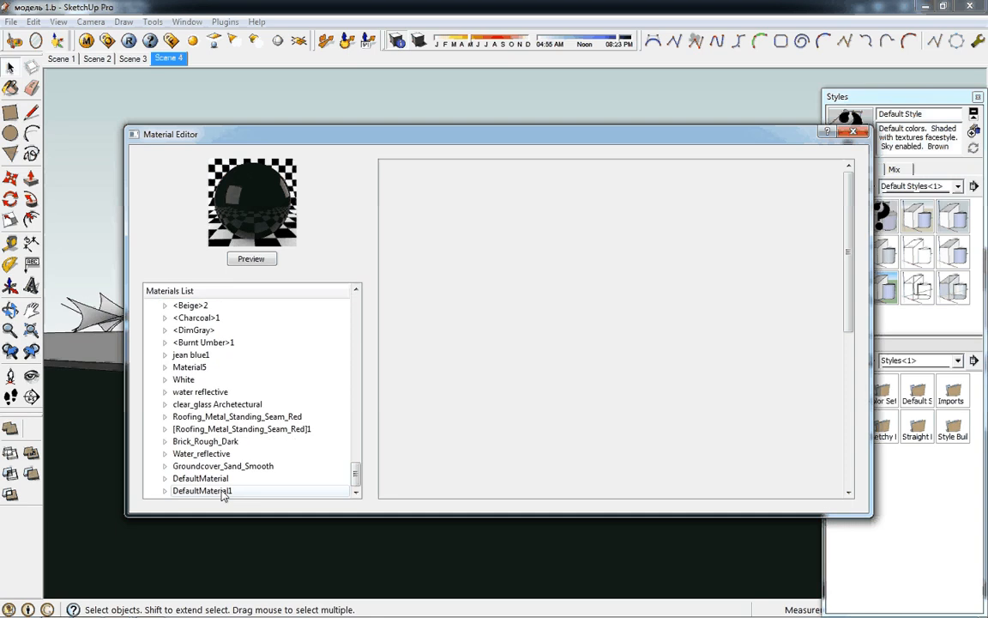
Rename the newly created default material to BODA
right_click(222, 494)
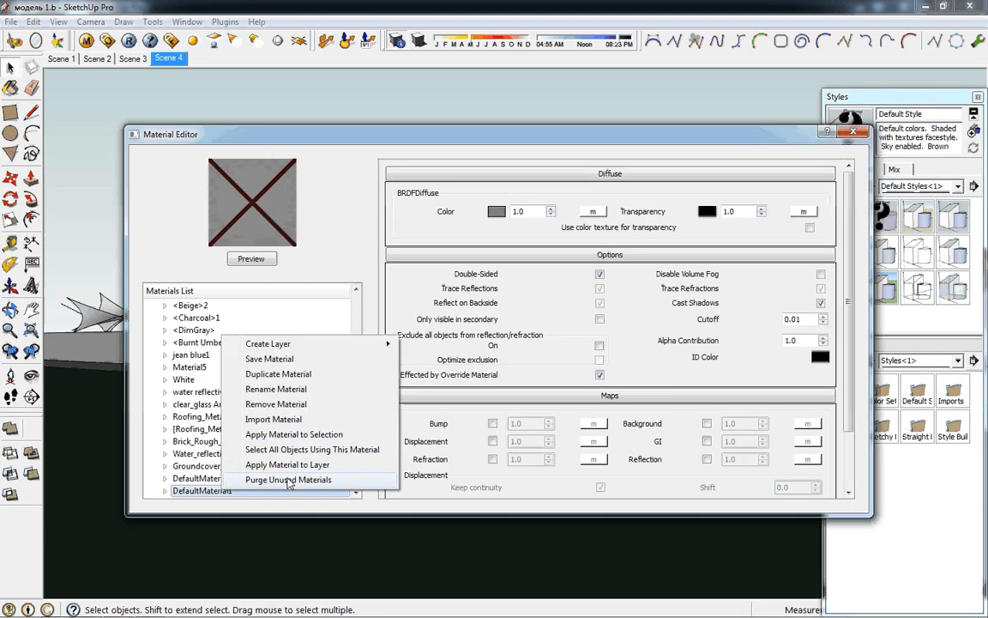
left_click(289, 391)
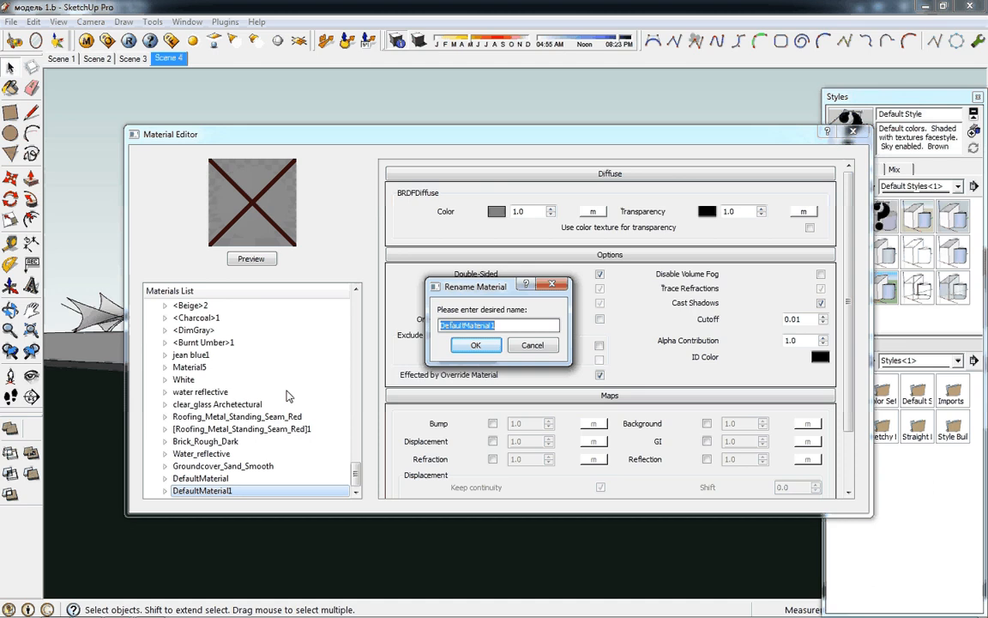
type("BODA")
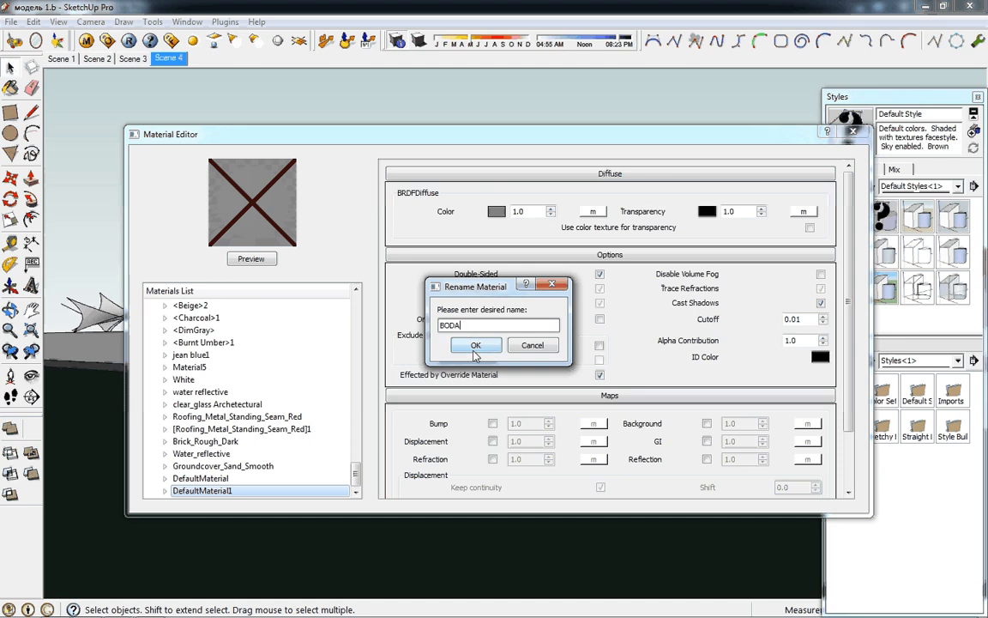
key("Return")
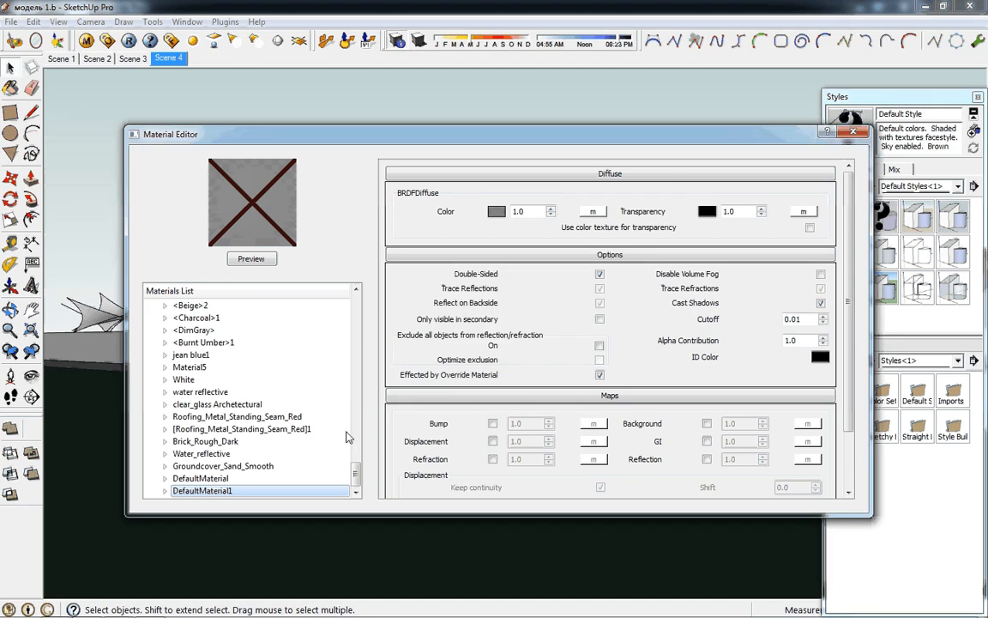
Set the BODA material's diffuse color to a dark blue-grey with red 33, green 48 and blue 53
left_click(497, 213)
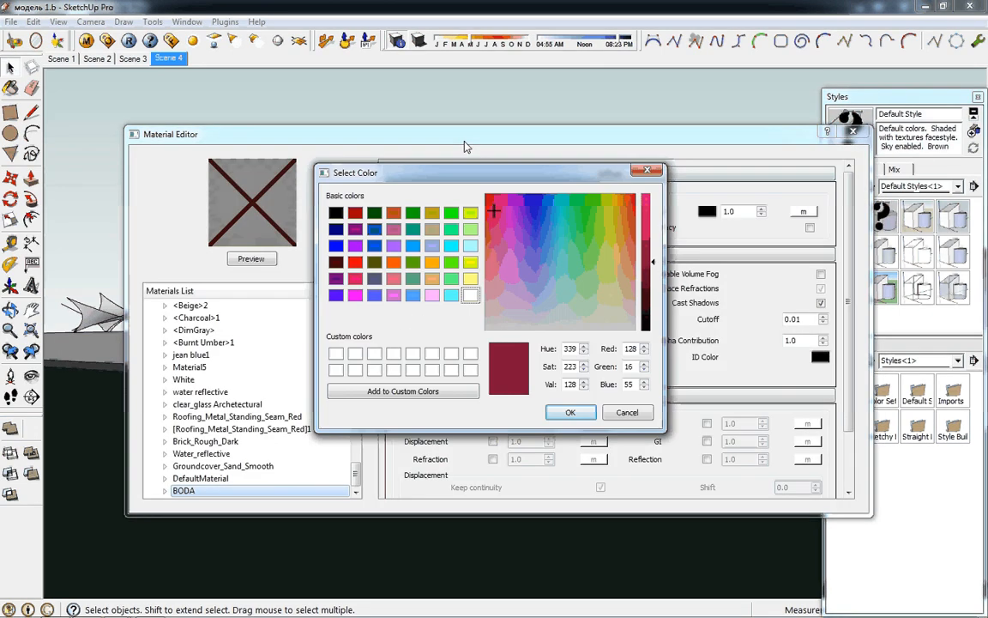
left_click(545, 271)
left_click(537, 290)
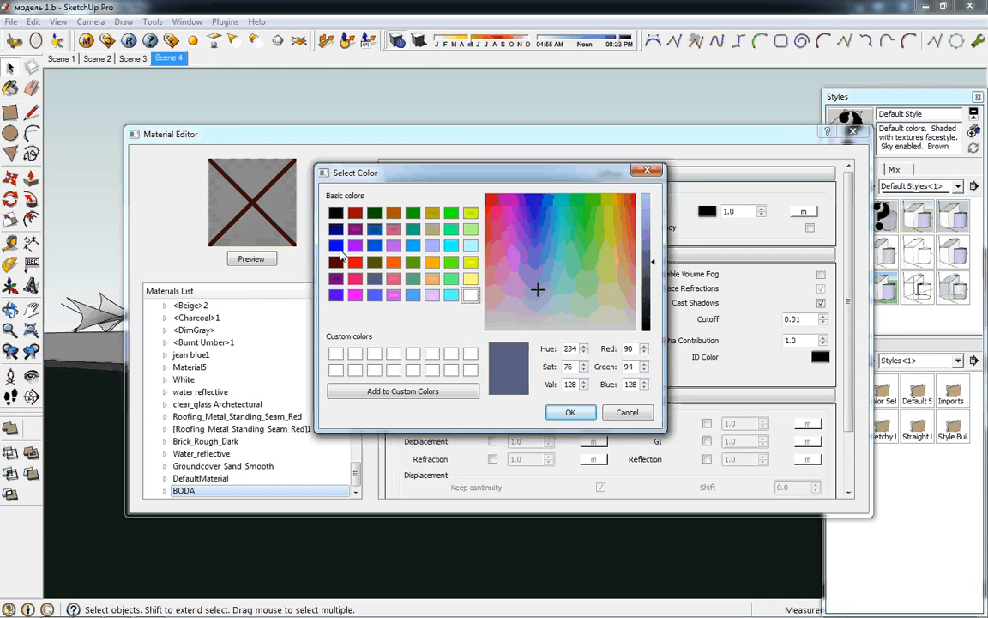
left_click(372, 213)
left_click(543, 263)
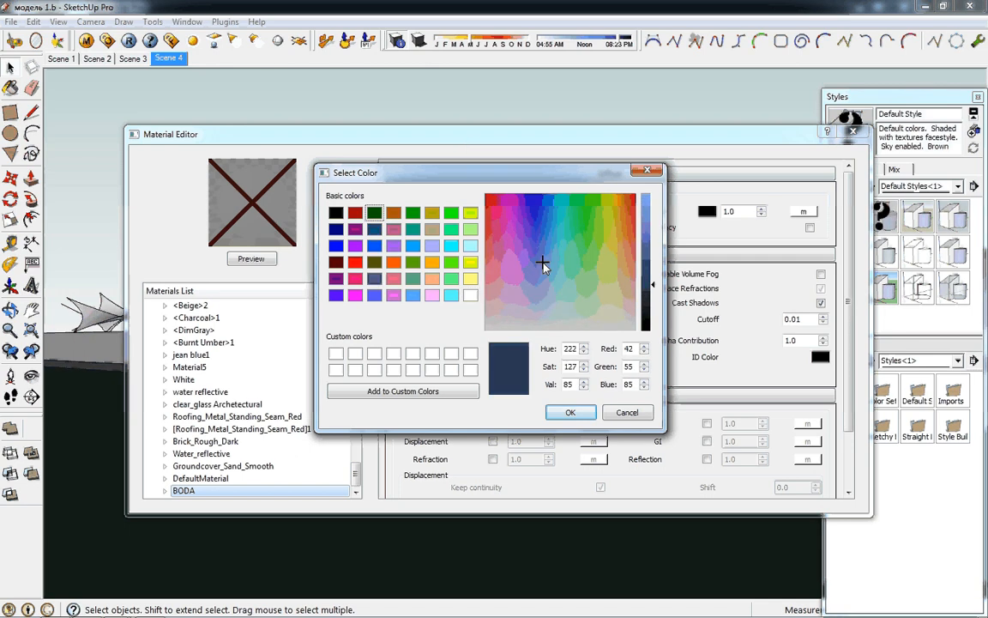
left_click(541, 295)
left_click(547, 308)
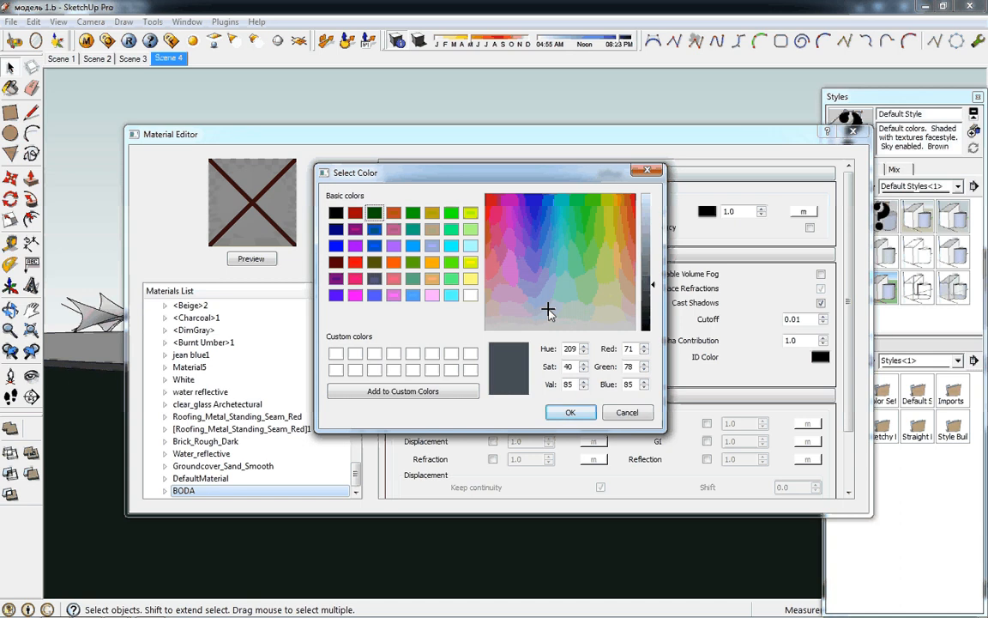
left_click(541, 280)
left_click(537, 281)
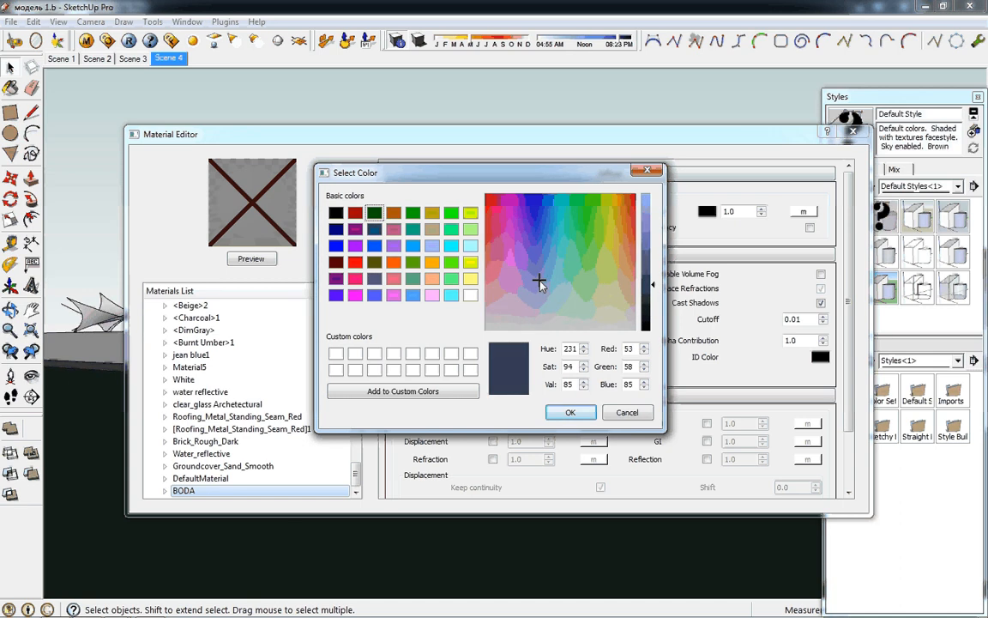
left_click(548, 291)
left_click(551, 292)
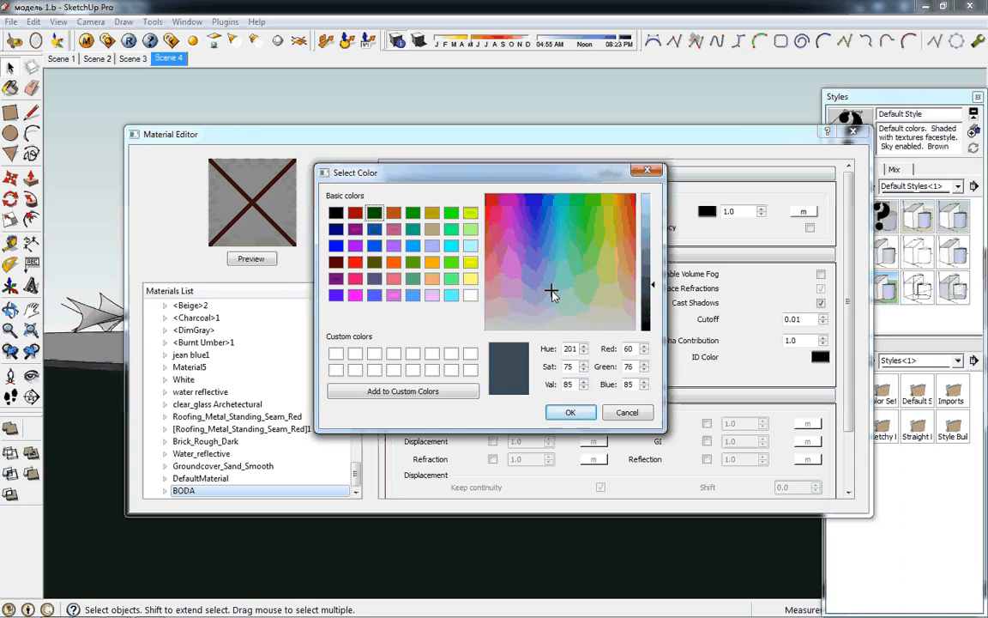
left_click(550, 290)
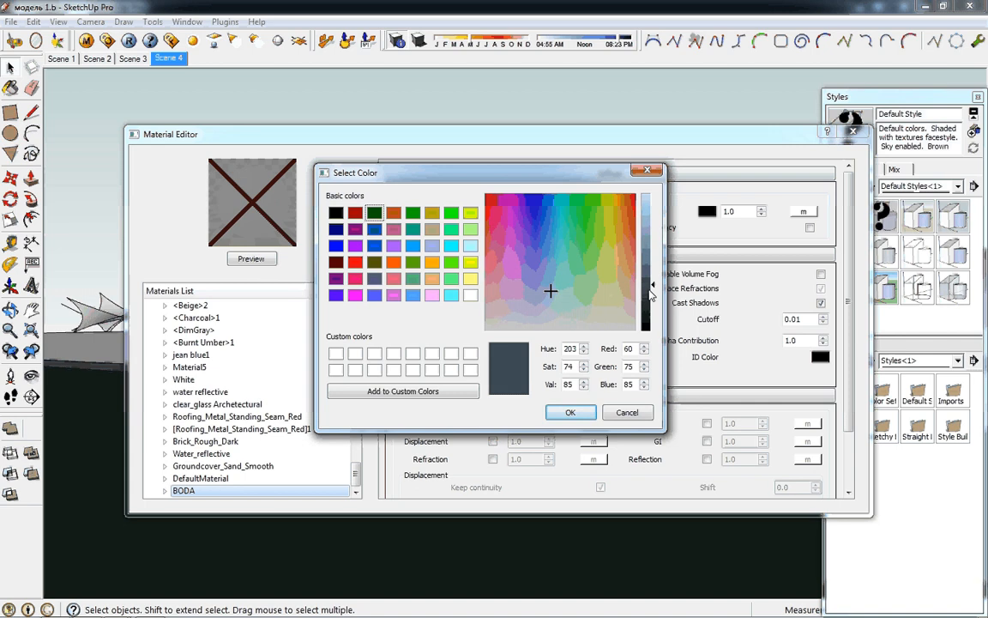
left_click(542, 269)
left_click(554, 281)
left_click(649, 297)
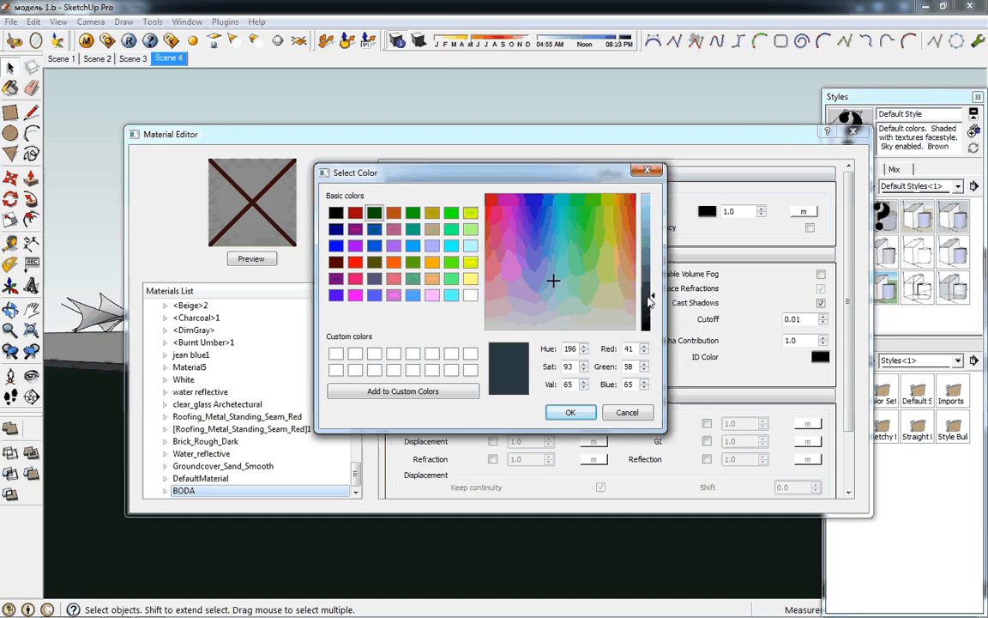
left_click_drag(650, 297, 649, 302)
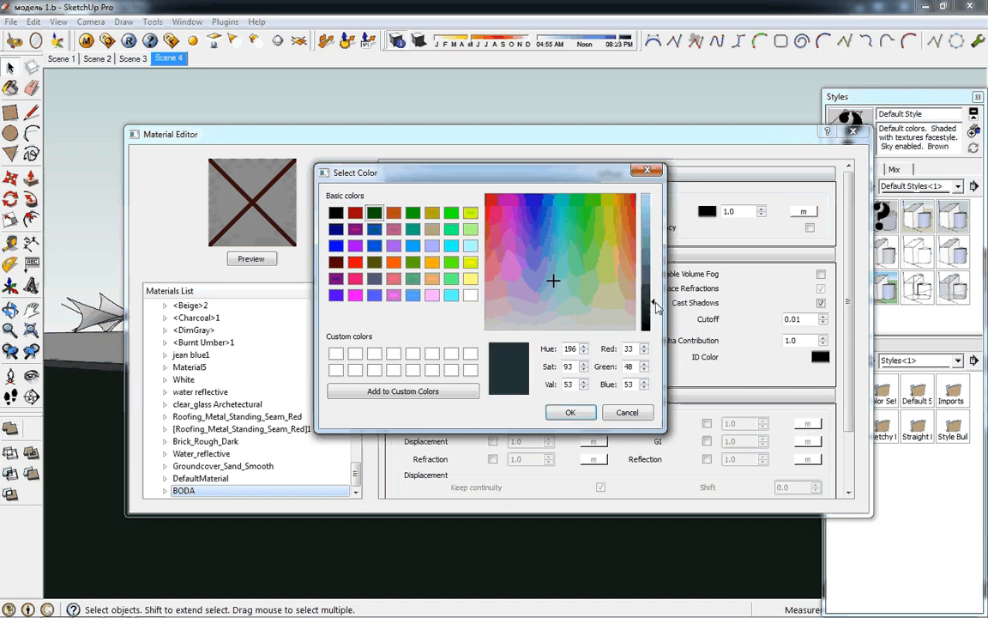
left_click(580, 417)
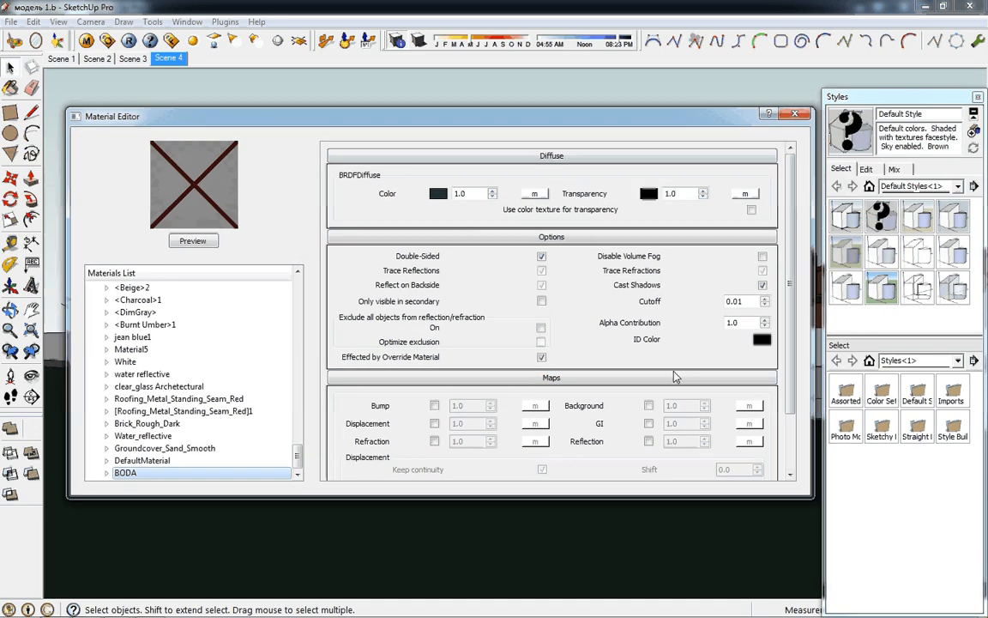
Enable the bump map of the BODA material and assign it the TexBitmap texture type
left_click(435, 405)
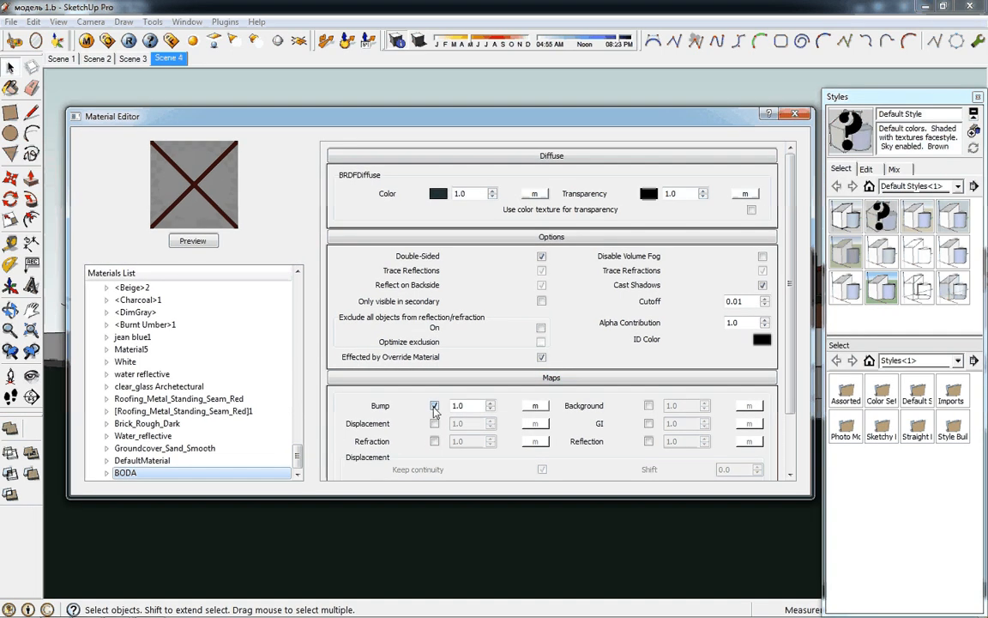
left_click(535, 406)
left_click(190, 218)
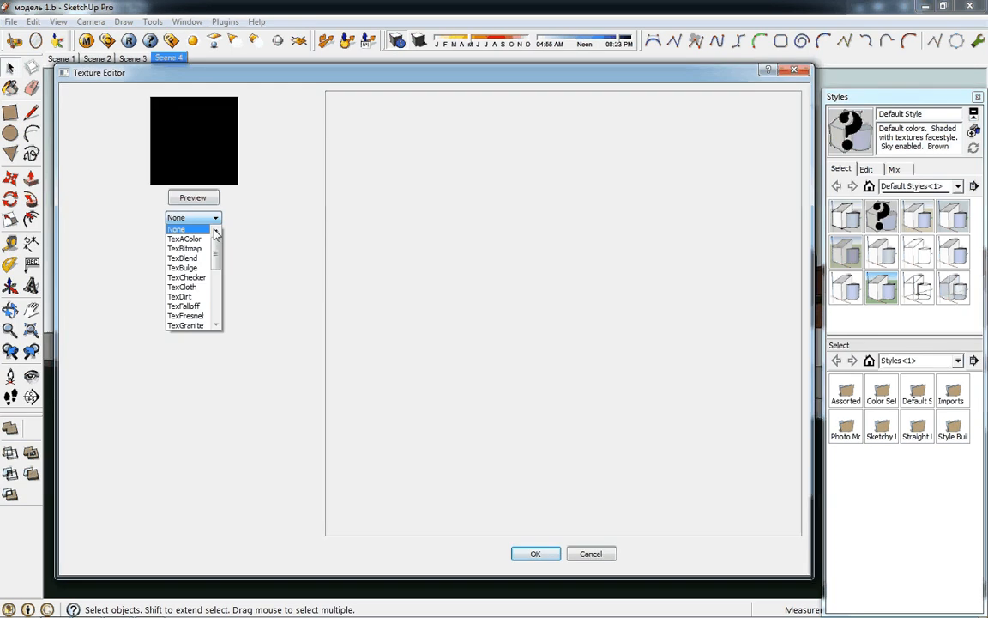
left_click(201, 251)
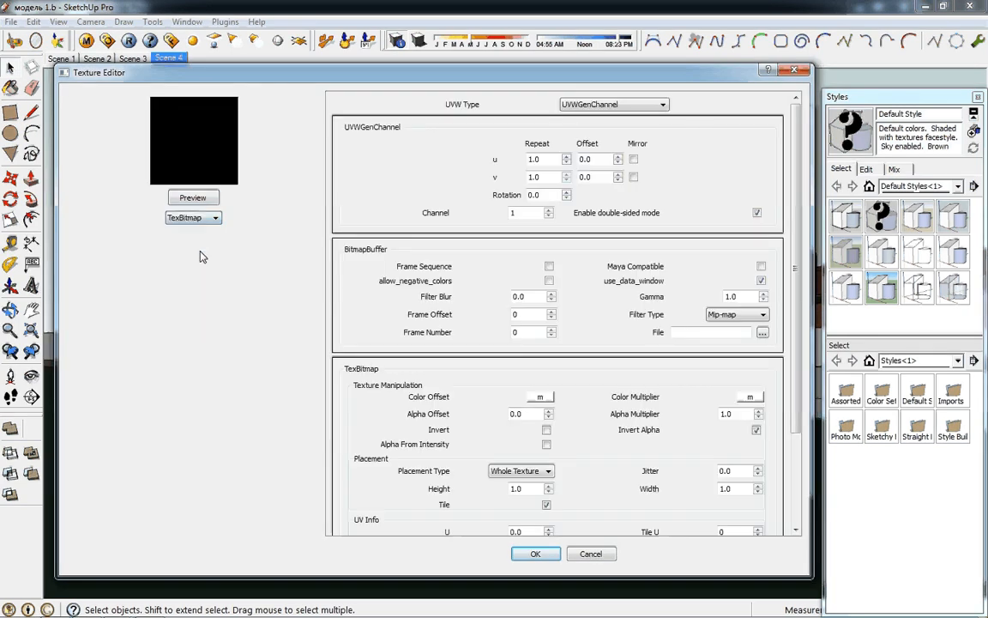
Load water.jpg from the Downloads folder as the bump bitmap and accept the texture
left_click(762, 334)
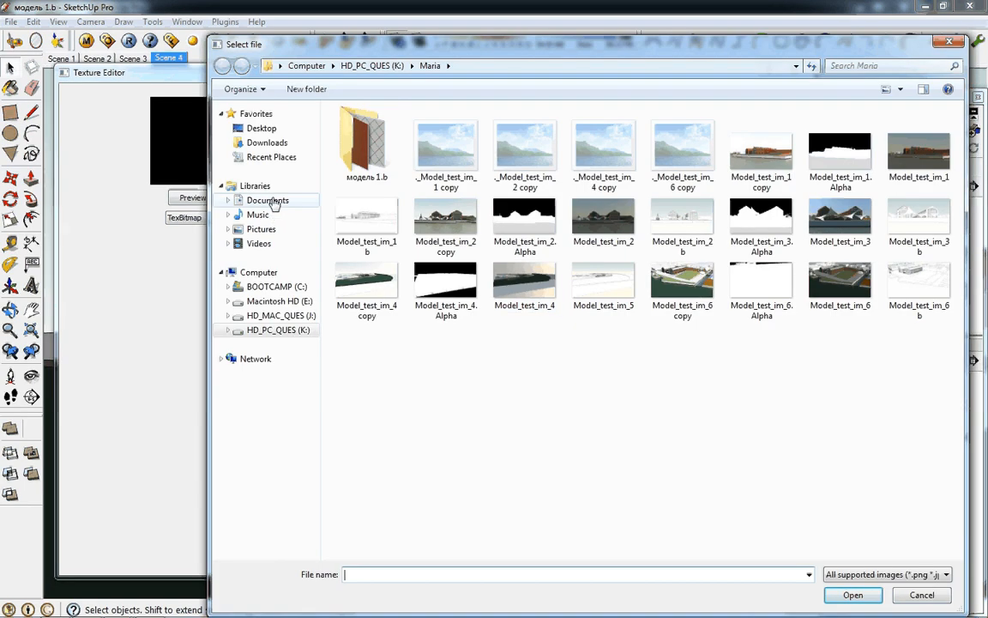
left_click(283, 142)
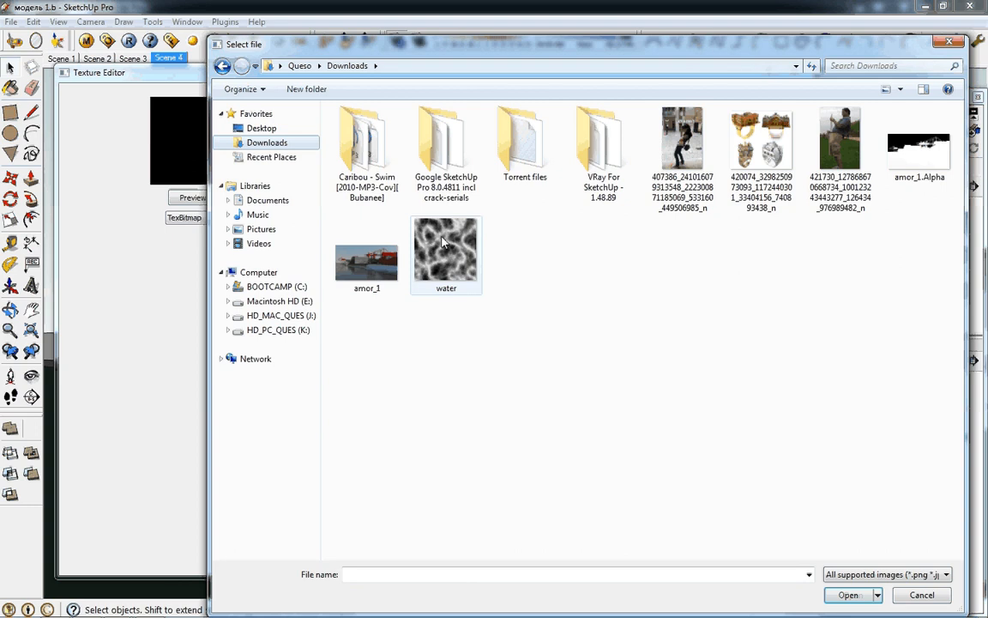
left_click(443, 243)
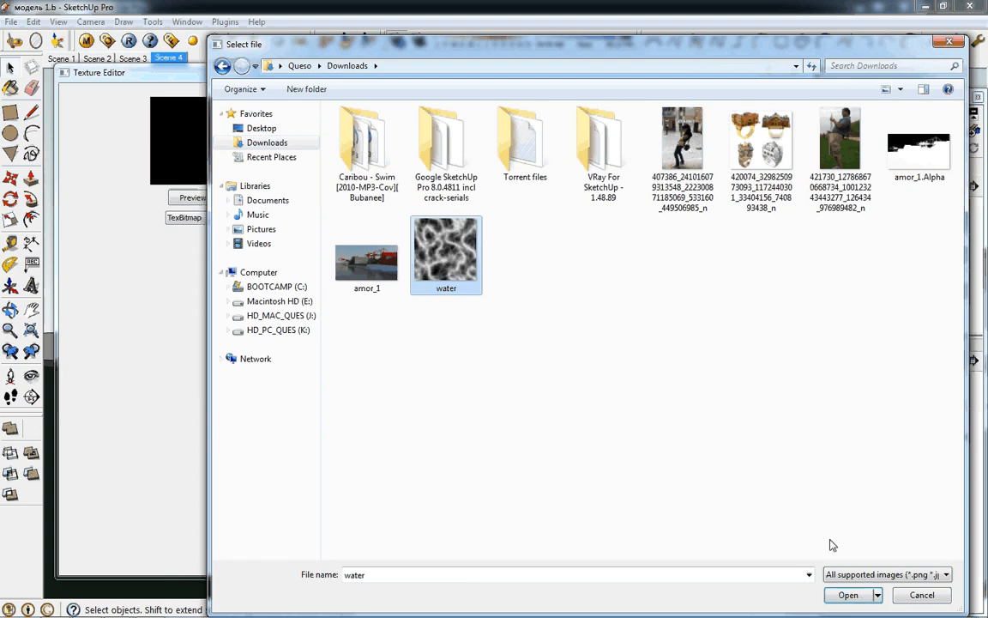
left_click(847, 596)
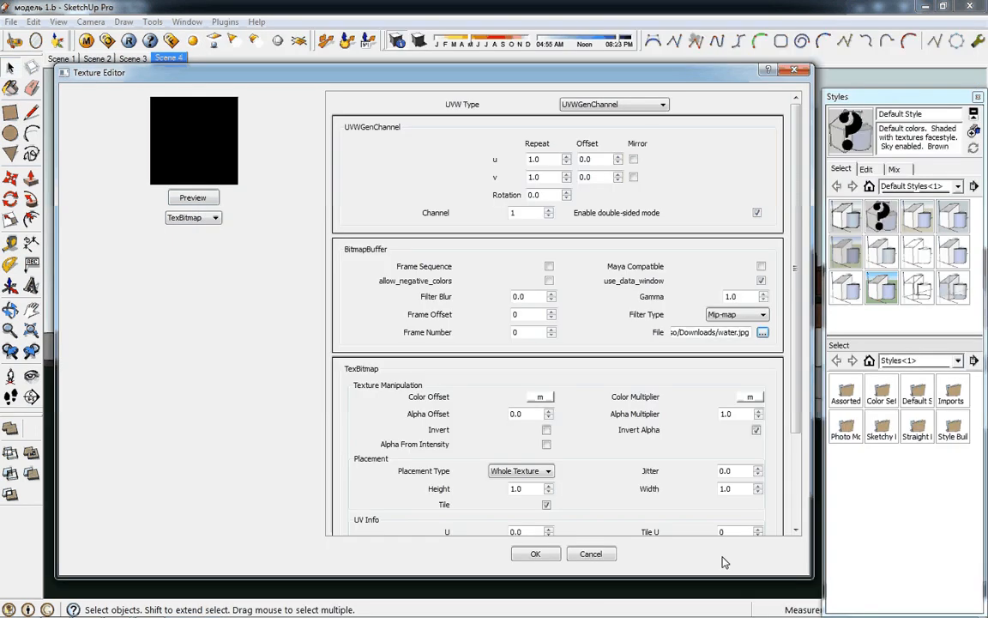
left_click(531, 554)
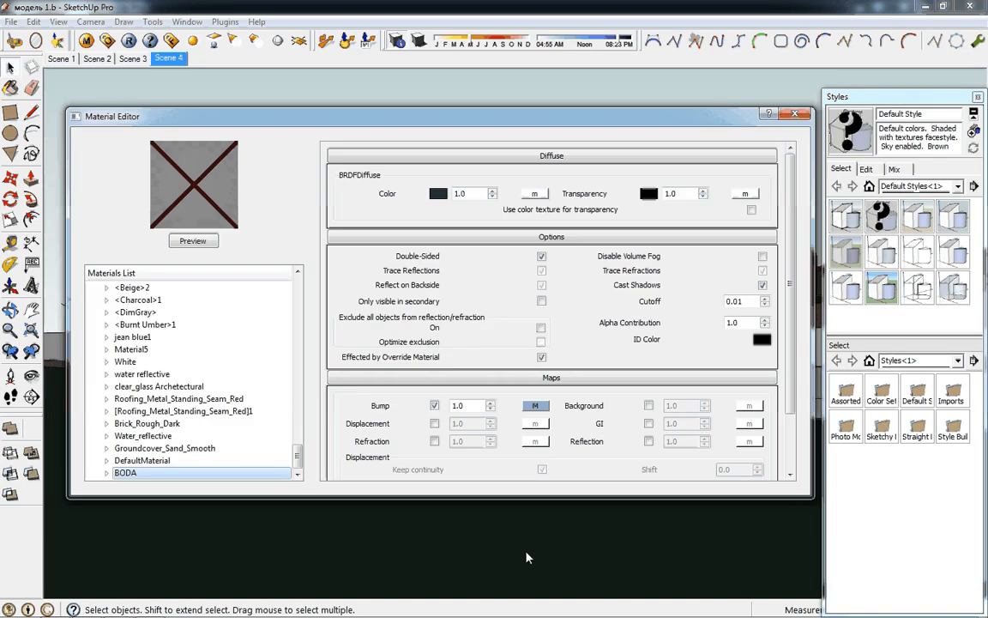
Add a Reflection layer to the BODA material
right_click(162, 472)
mouse_move(266, 326)
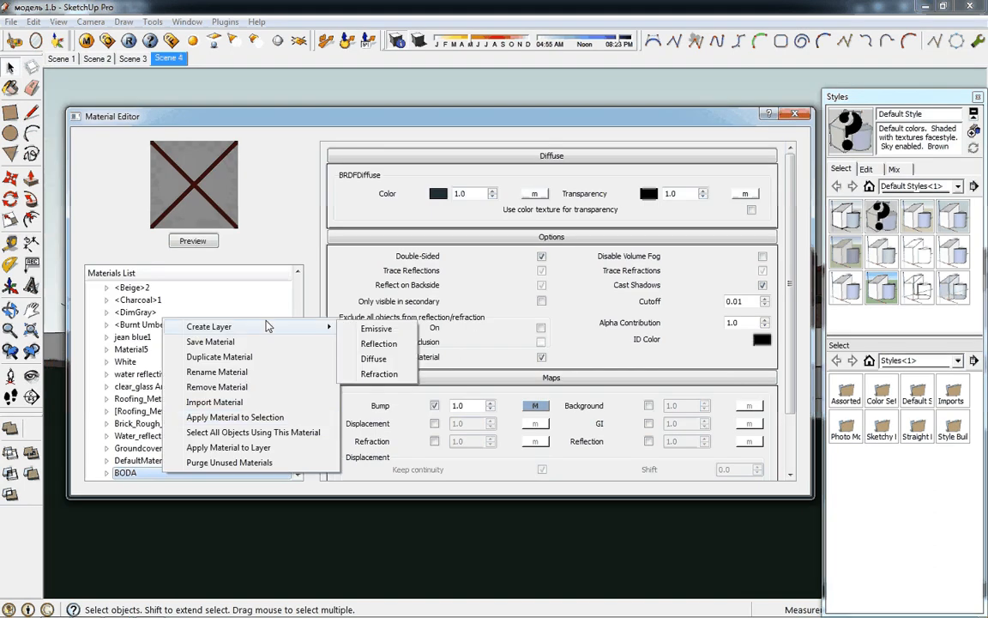
left_click(395, 343)
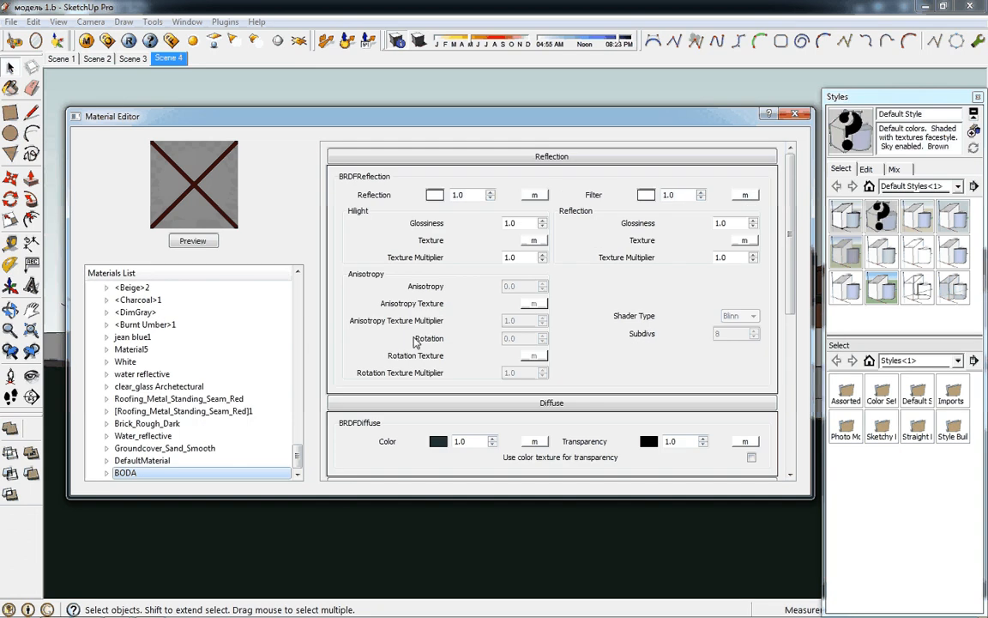
Set the reflection color to light grey (188, 188, 188) and the reflection filter color to a darker medium grey
left_click(435, 194)
left_click(655, 233)
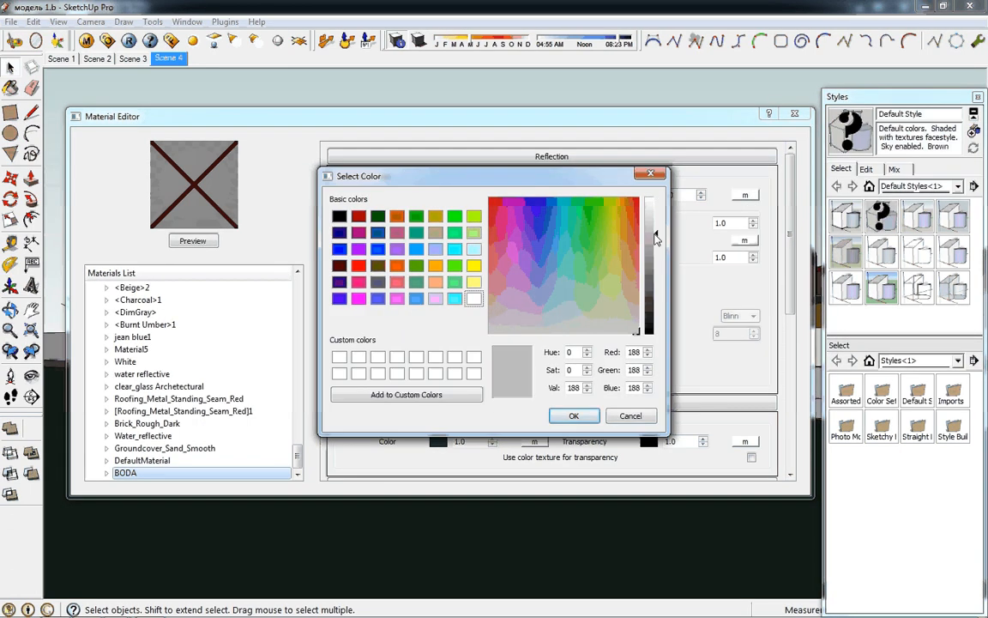
left_click(575, 416)
left_click(645, 196)
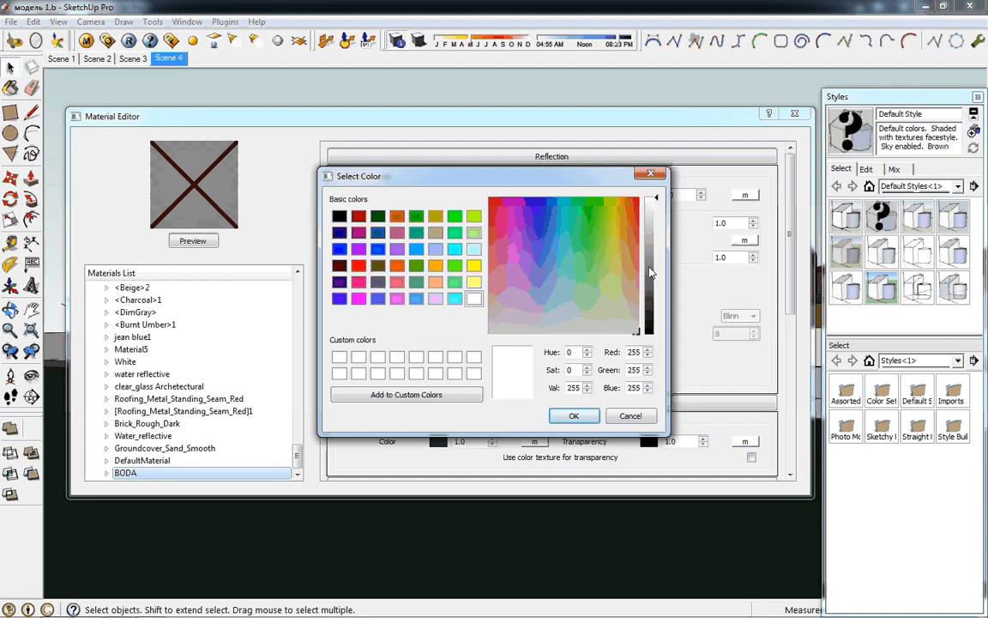
left_click(649, 269)
left_click(575, 415)
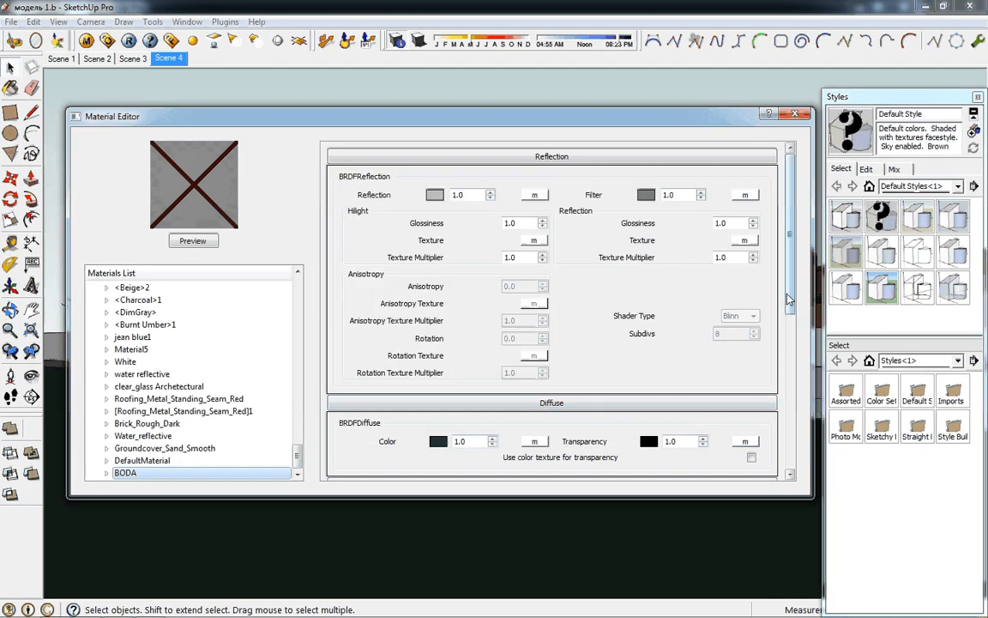
Set the bump map amount of the BODA material to 15.0
left_click_drag(789, 300, 794, 436)
left_click_drag(464, 376, 410, 375)
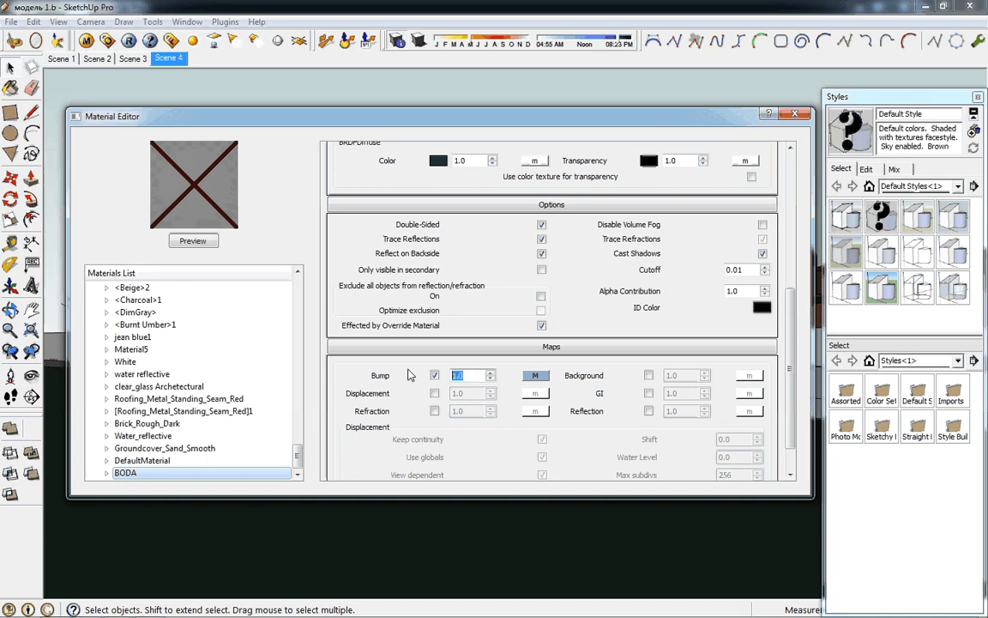
type("15.0")
key("Tab")
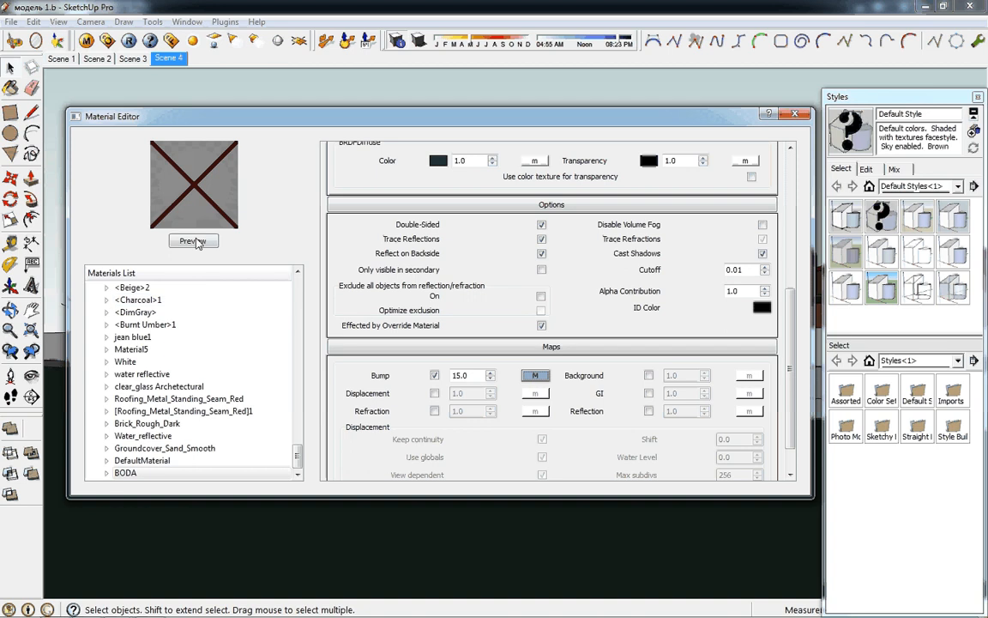
left_click(157, 474)
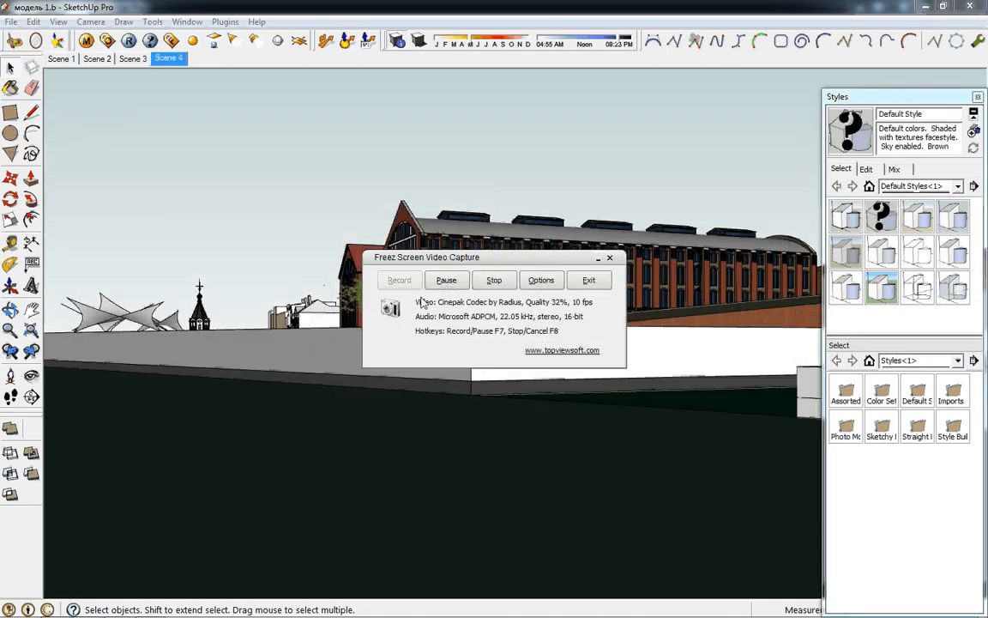
left_click(387, 10)
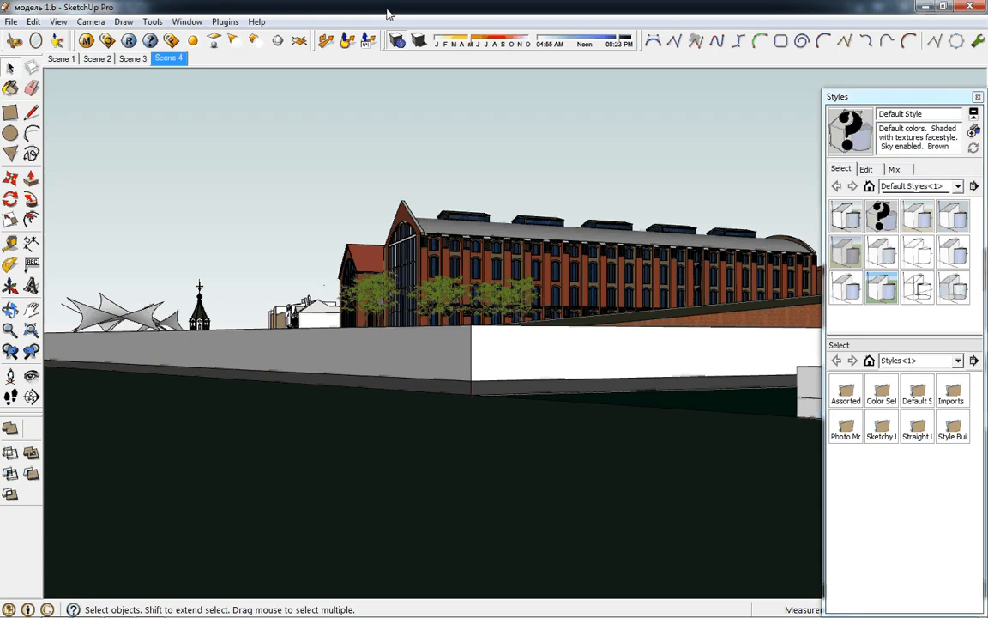
Paint the water surface inside its group with the BODA material and leave the group
double_click(195, 492)
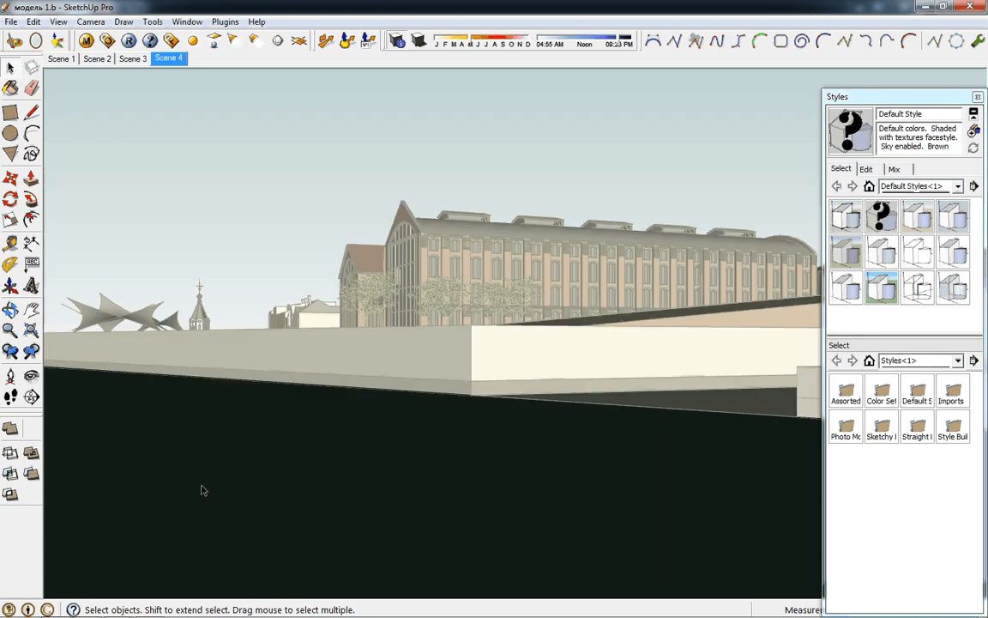
left_click(222, 450)
key("b")
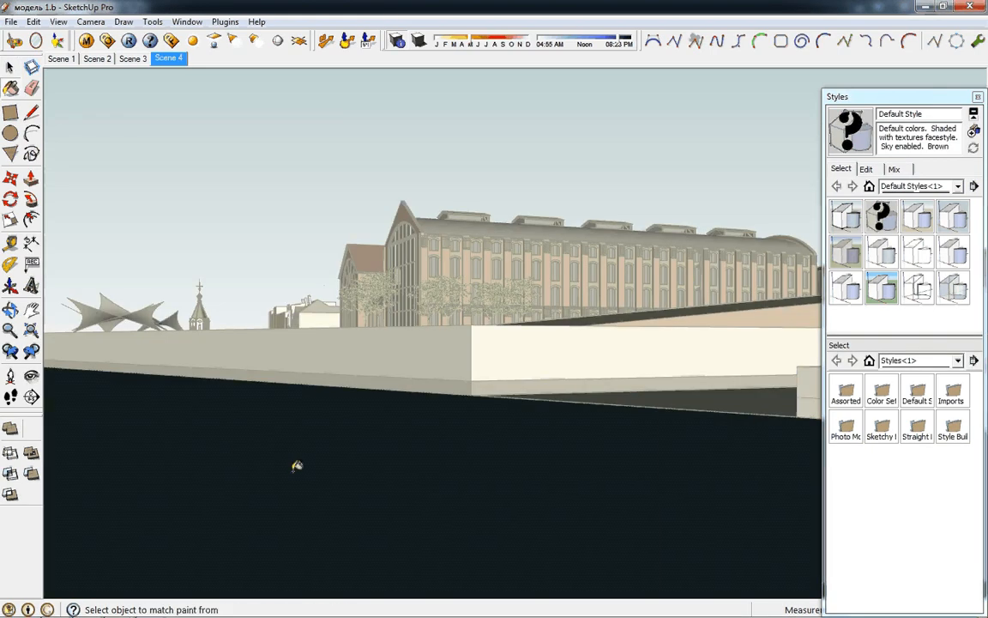
key("space")
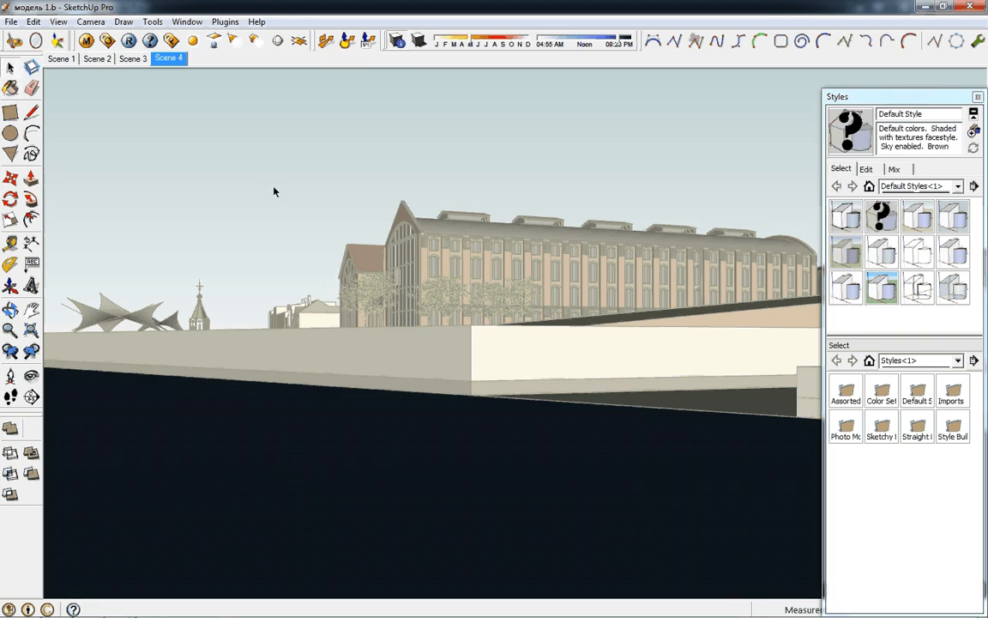
left_click(274, 190)
Render the Scene 4 view with V-Ray
mouse_move(197, 616)
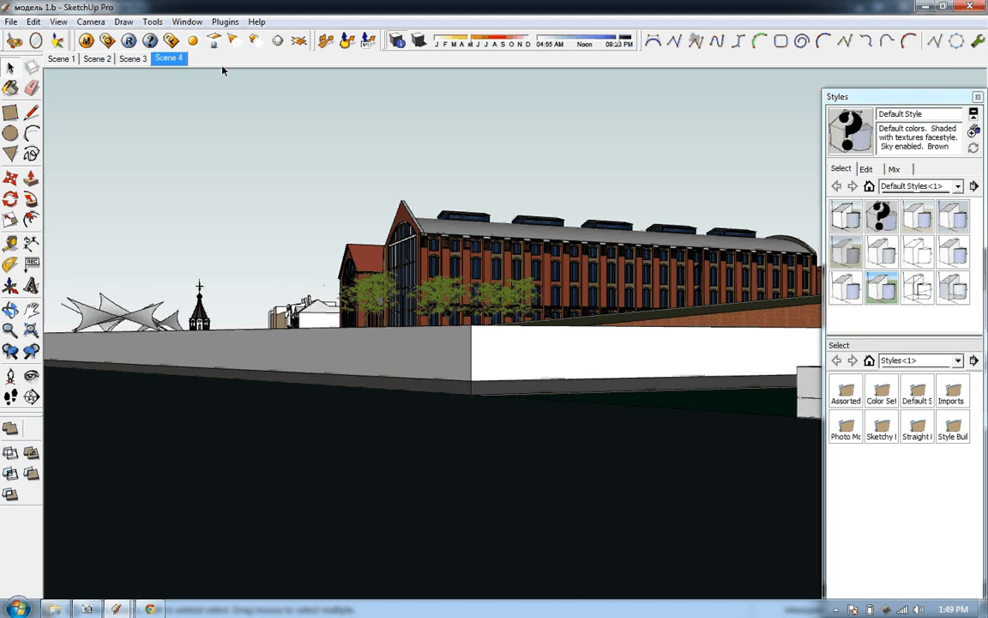
left_click(131, 43)
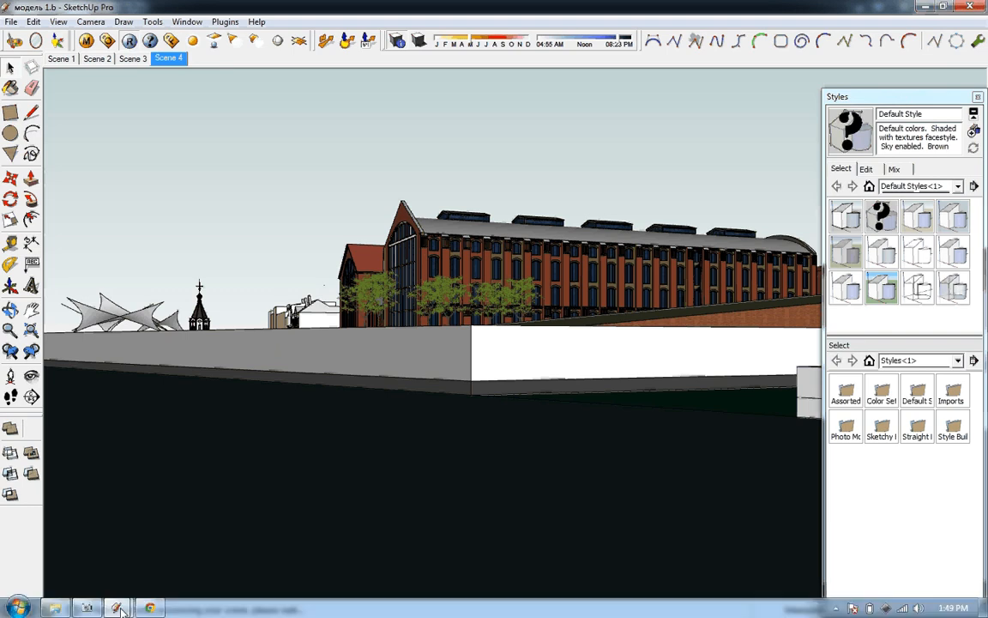
mouse_move(87, 609)
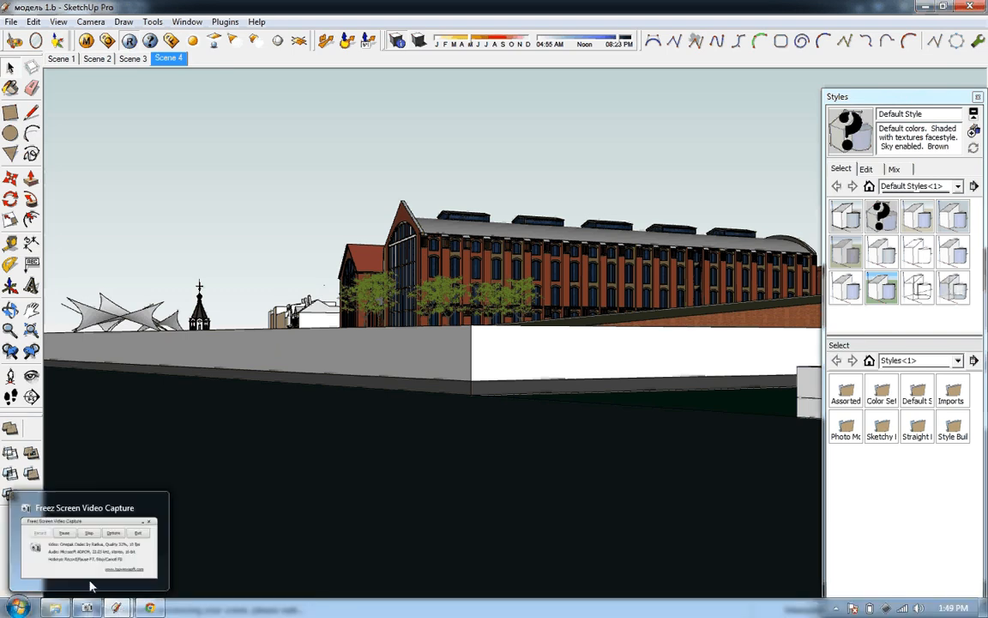
left_click(90, 586)
left_click(446, 280)
left_click(400, 280)
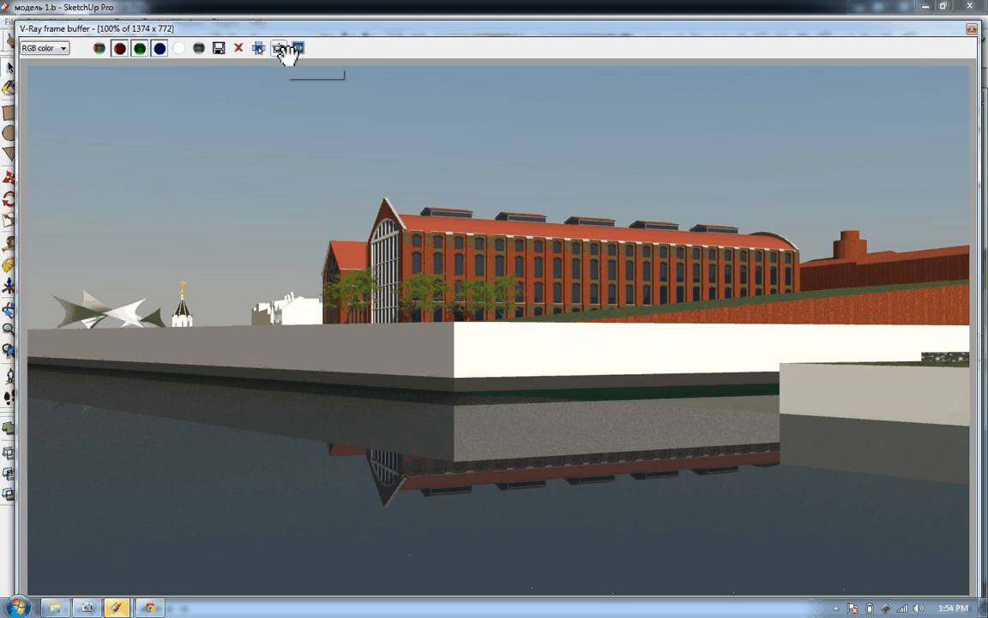
Turn on region rendering and mark a tall narrow region over the water below the white wall's corner
left_click(281, 49)
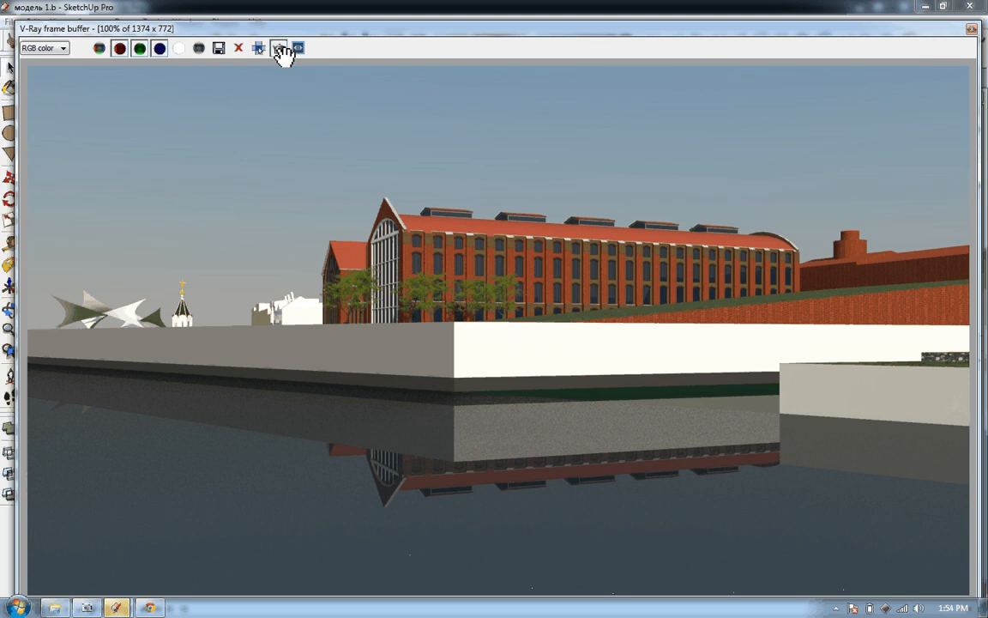
left_click_drag(410, 396, 482, 589)
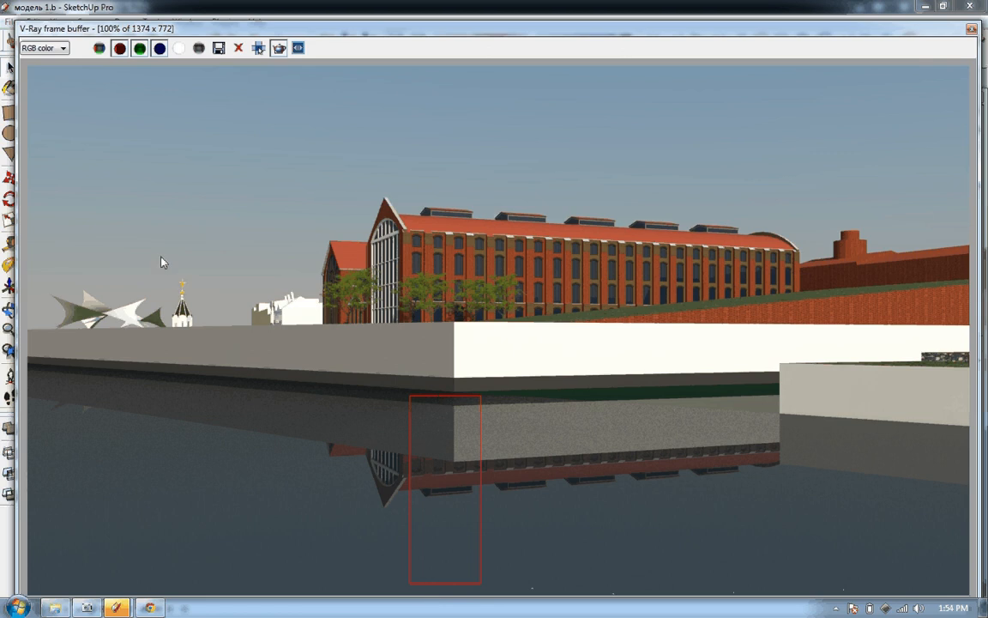
left_click_drag(161, 257, 207, 352)
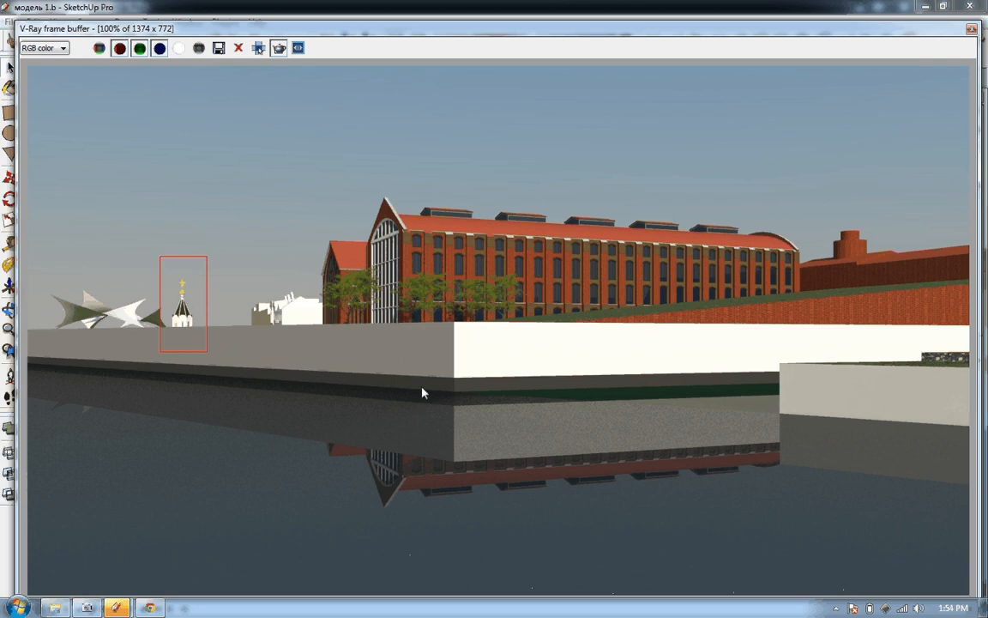
left_click_drag(421, 388, 491, 583)
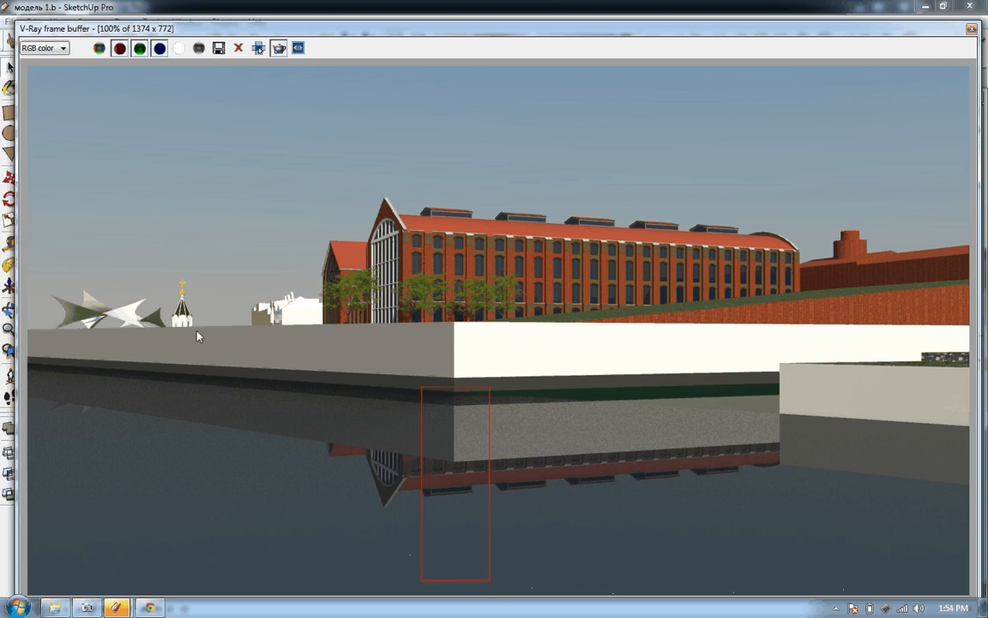
Close the V-Ray frame buffer and bring the модель 1.b model window to the front
mouse_move(120, 609)
left_click(977, 30)
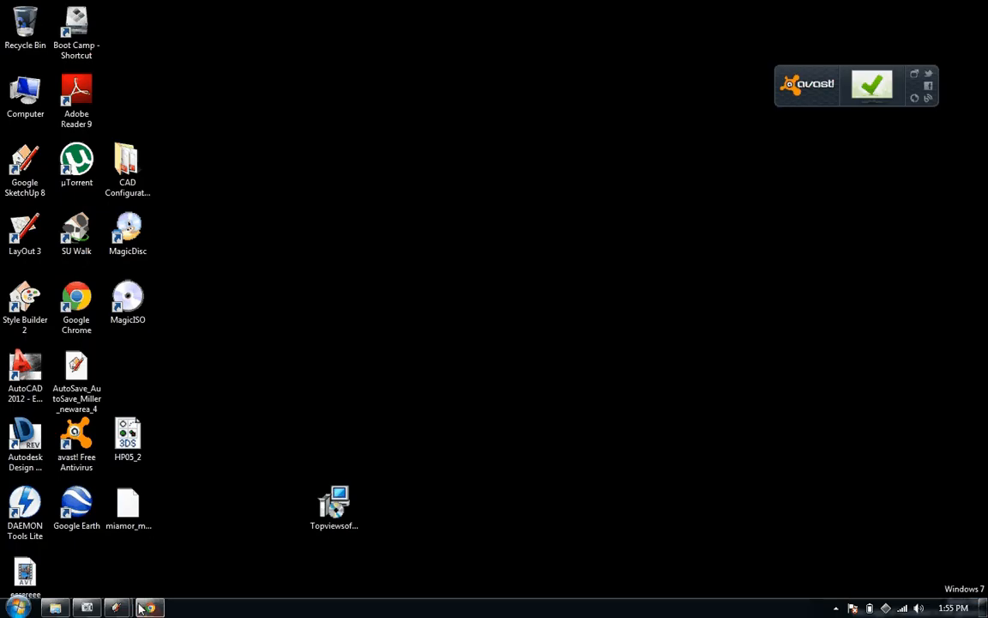
mouse_move(118, 607)
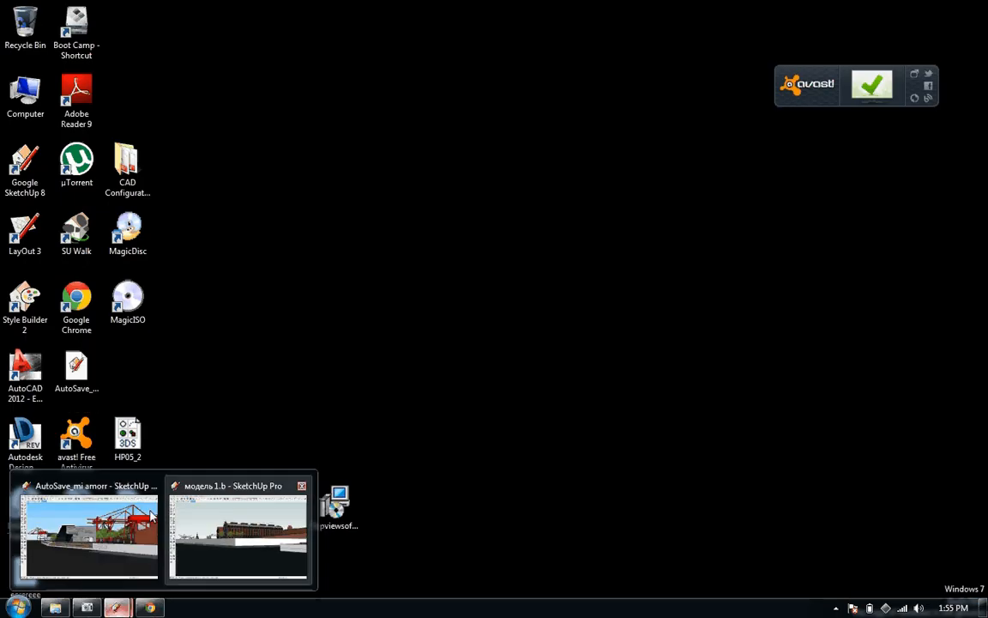
left_click(229, 523)
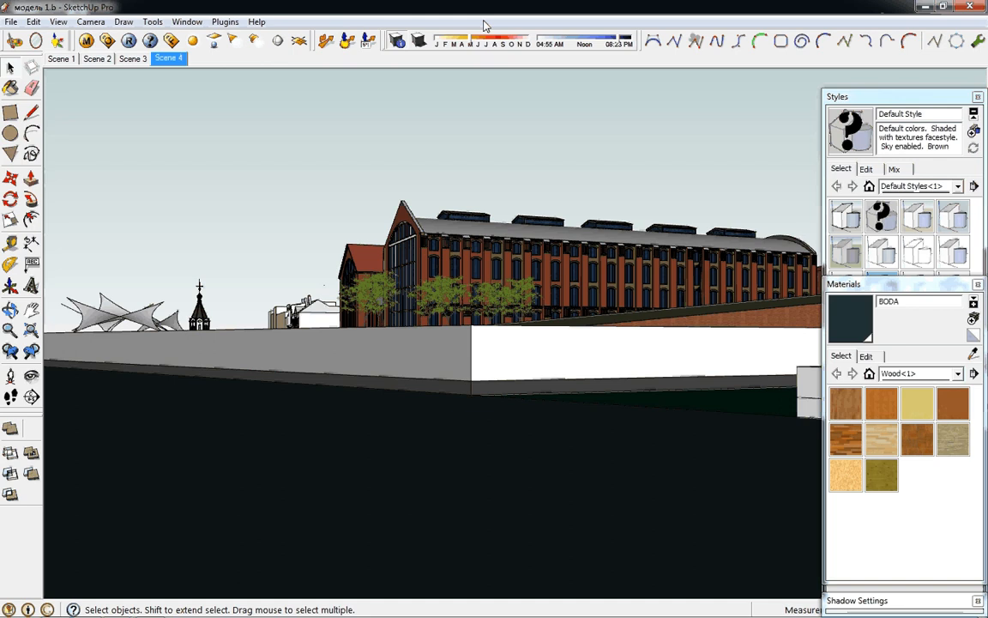
Set the u and v repeat of BODA's bump texture to 0.001, accept it and close the Material Editor
left_click(86, 40)
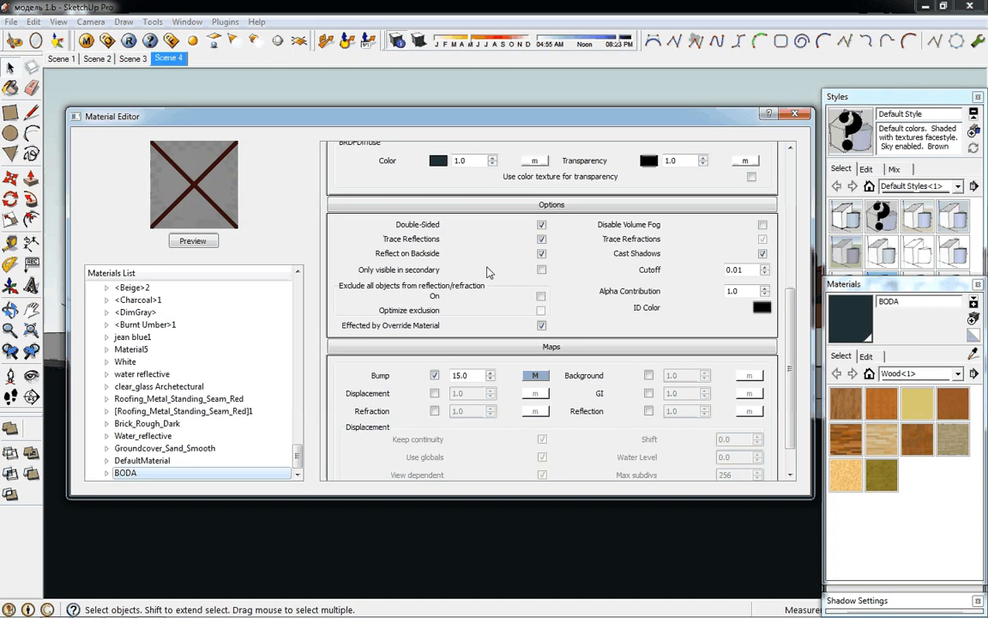
left_click(533, 377)
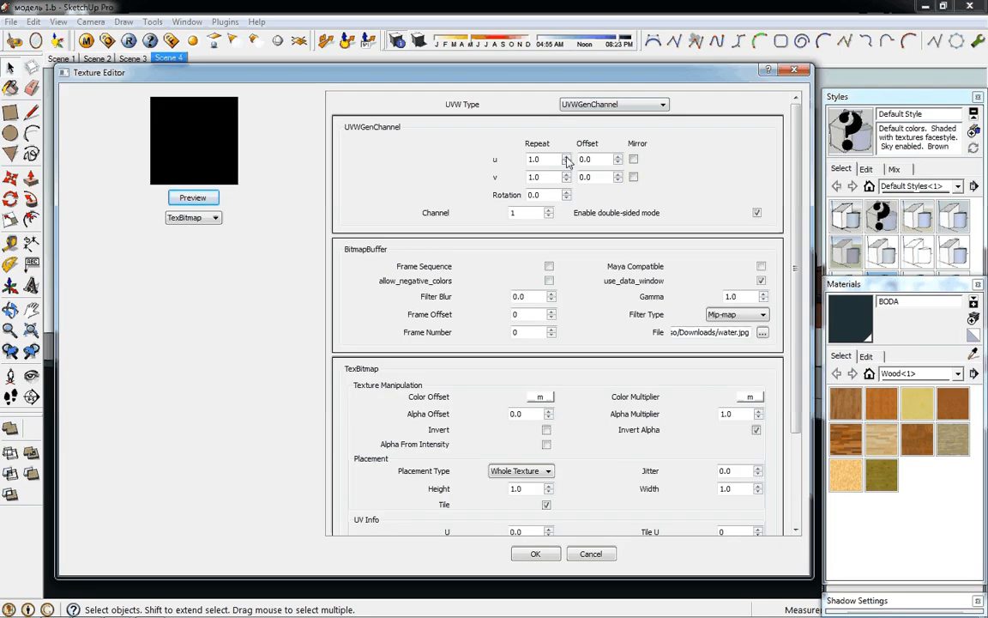
left_click_drag(549, 159, 471, 162)
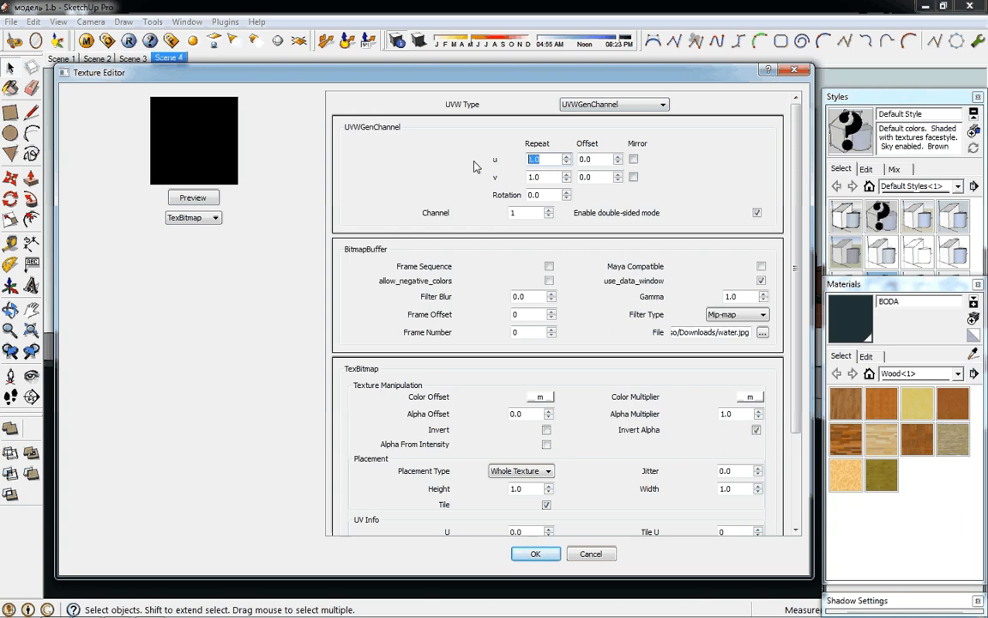
type(".")
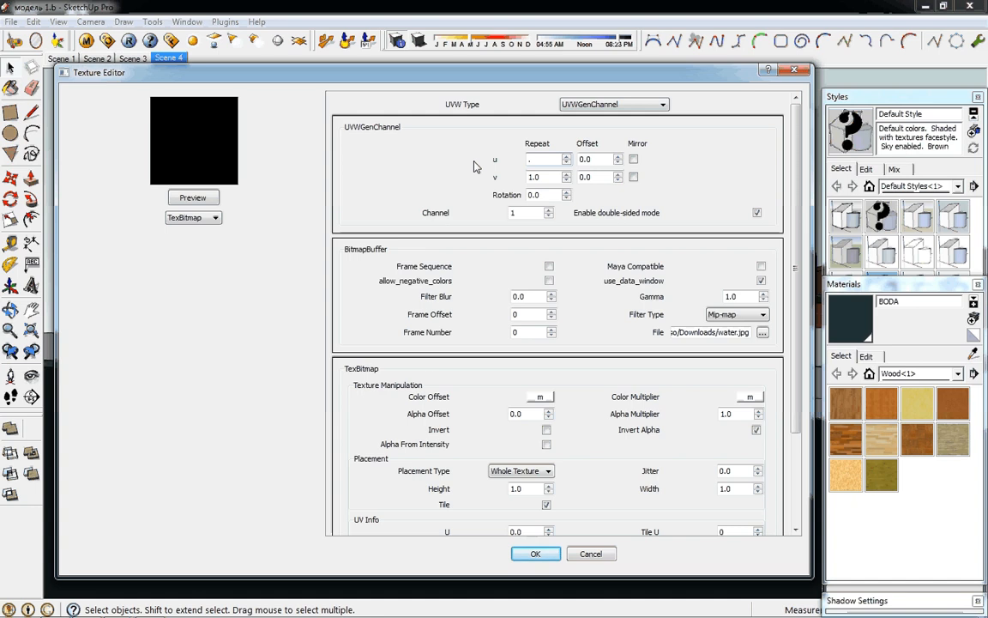
type("001")
key("Tab")
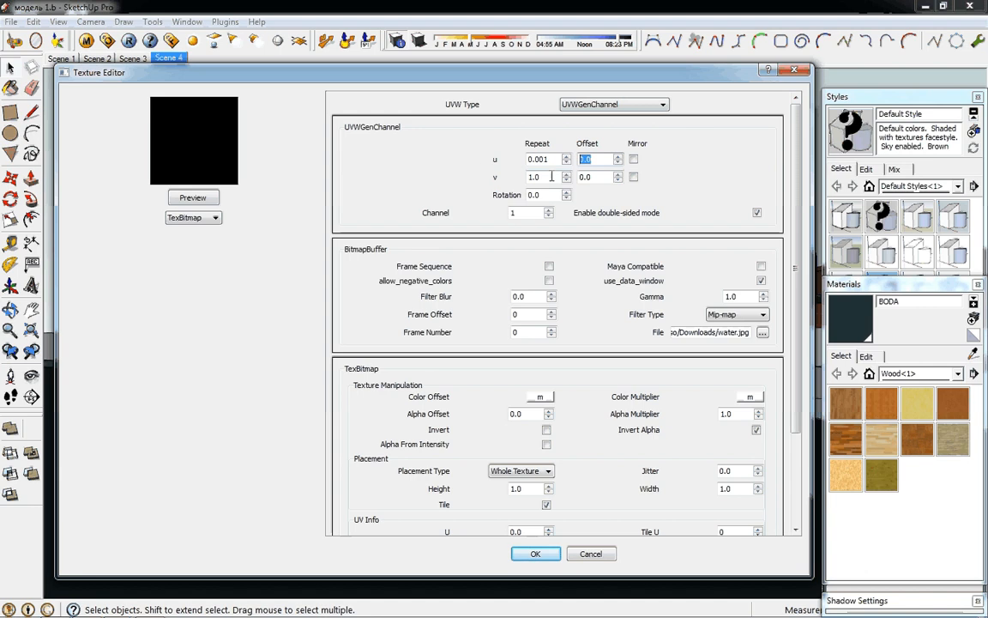
left_click_drag(552, 177, 515, 180)
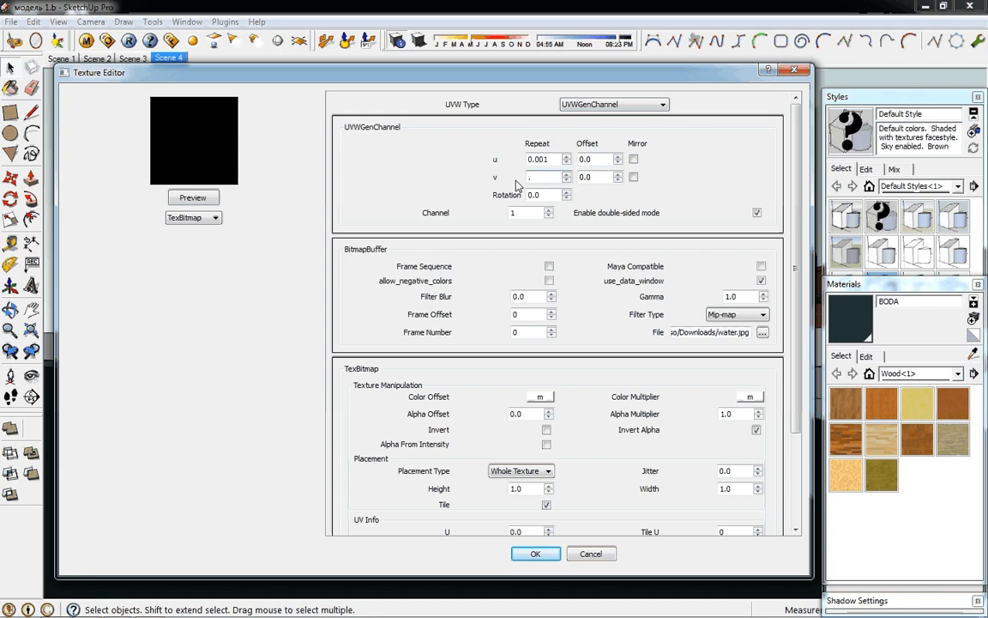
type("001")
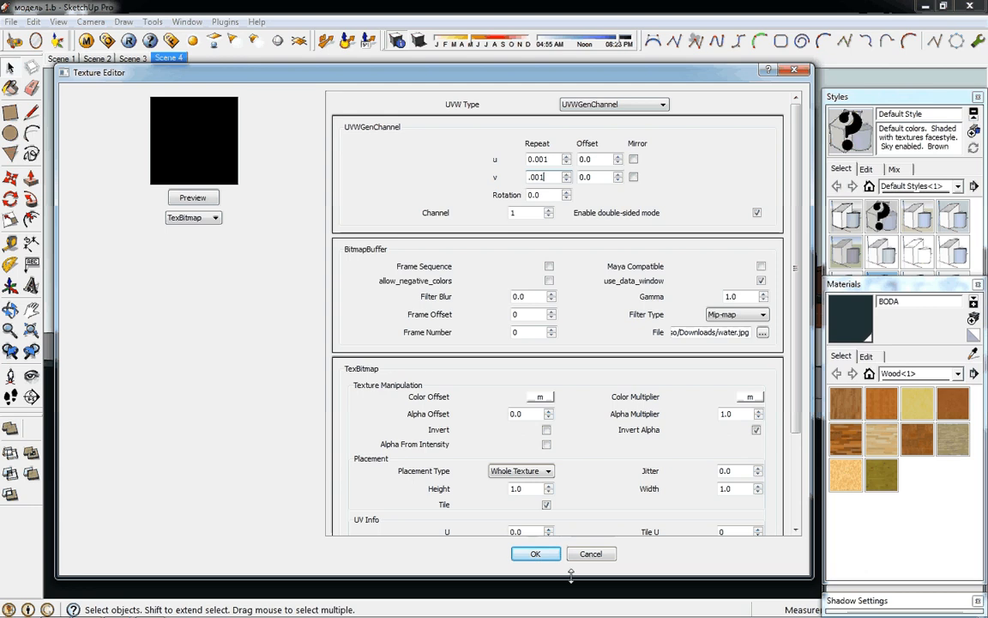
left_click(536, 553)
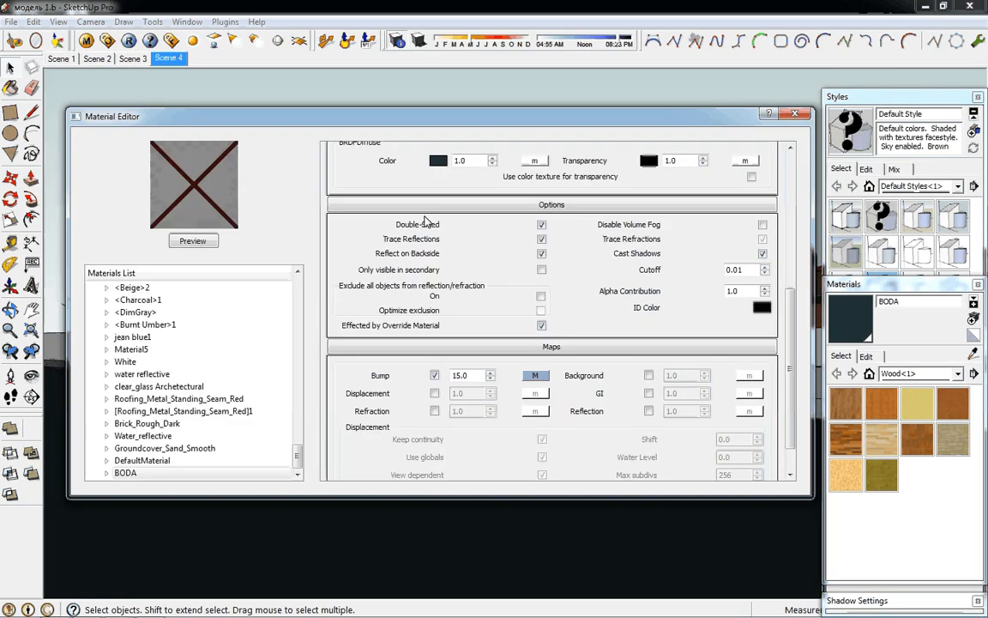
left_click(793, 115)
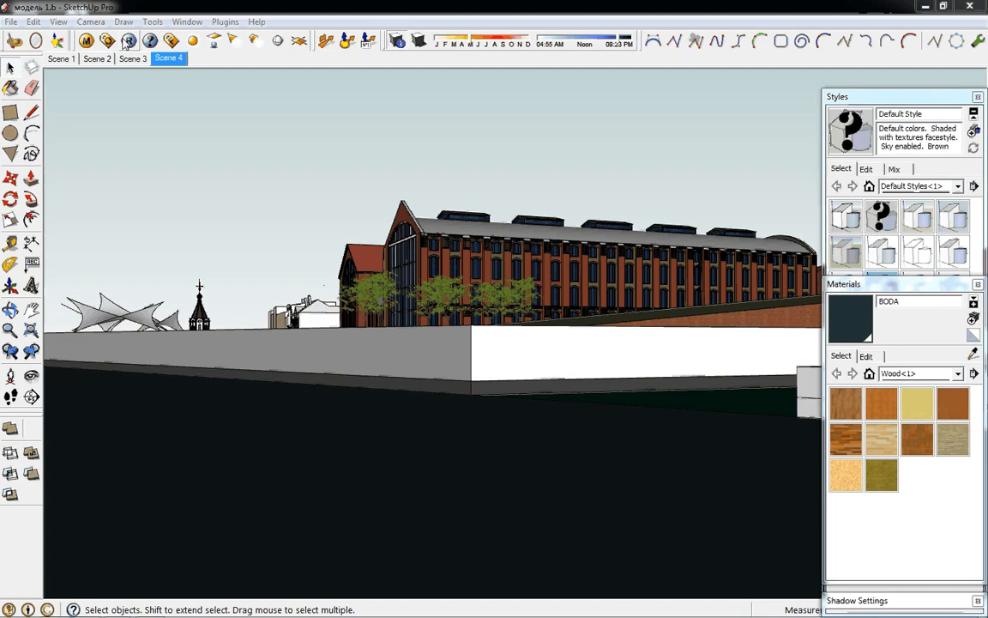
Render the marked water region again with V-Ray using the updated bump texture
left_click(127, 41)
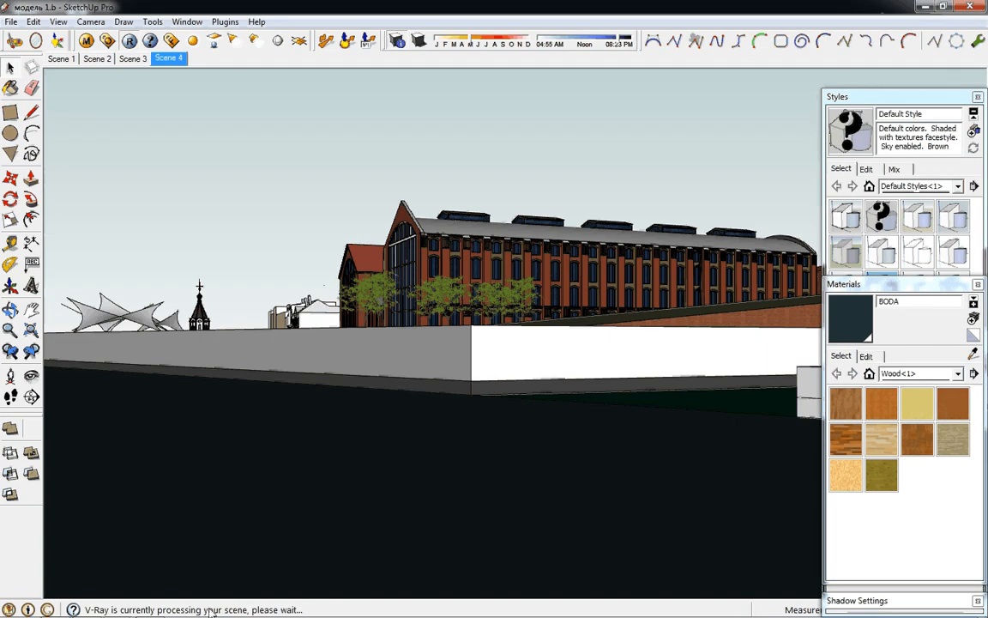
mouse_move(199, 614)
left_click(89, 609)
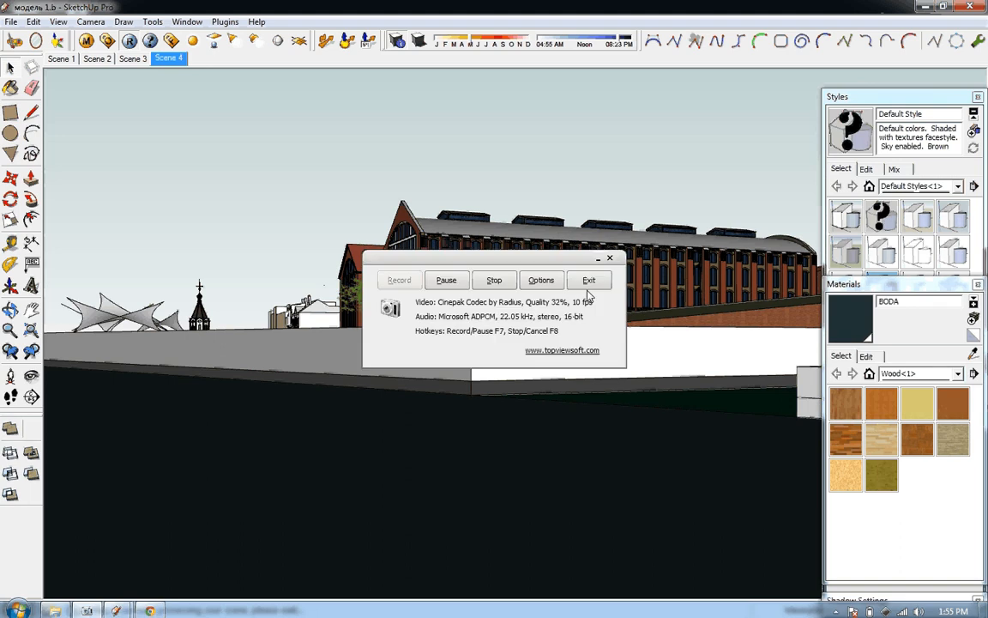
left_click(500, 32)
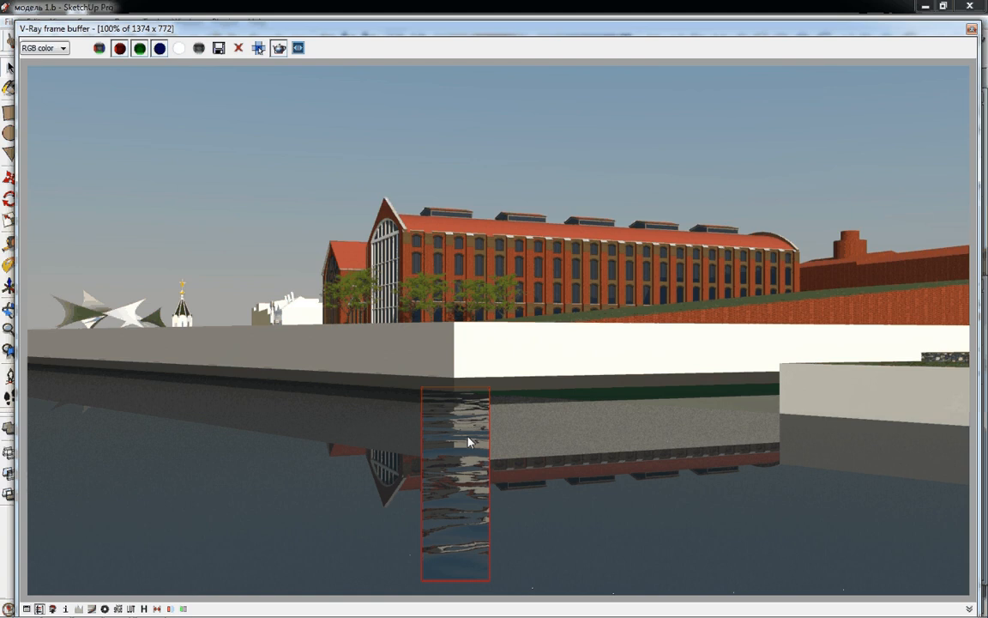
Mark a new render region of similar size directly beside the rendered water strip and close the frame buffer
mouse_move(411, 606)
left_click_drag(491, 390, 560, 582)
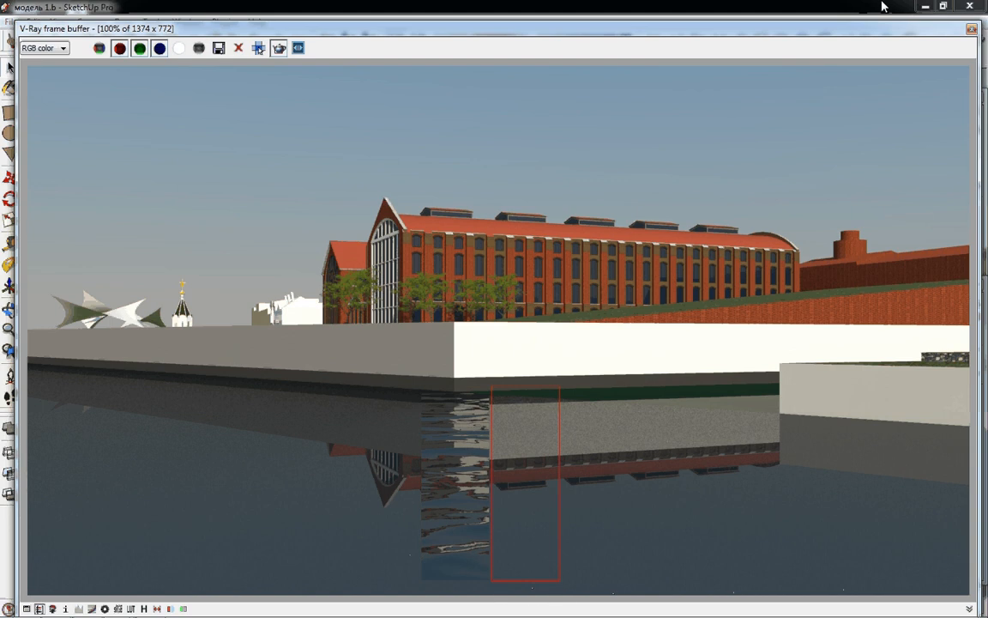
left_click(972, 30)
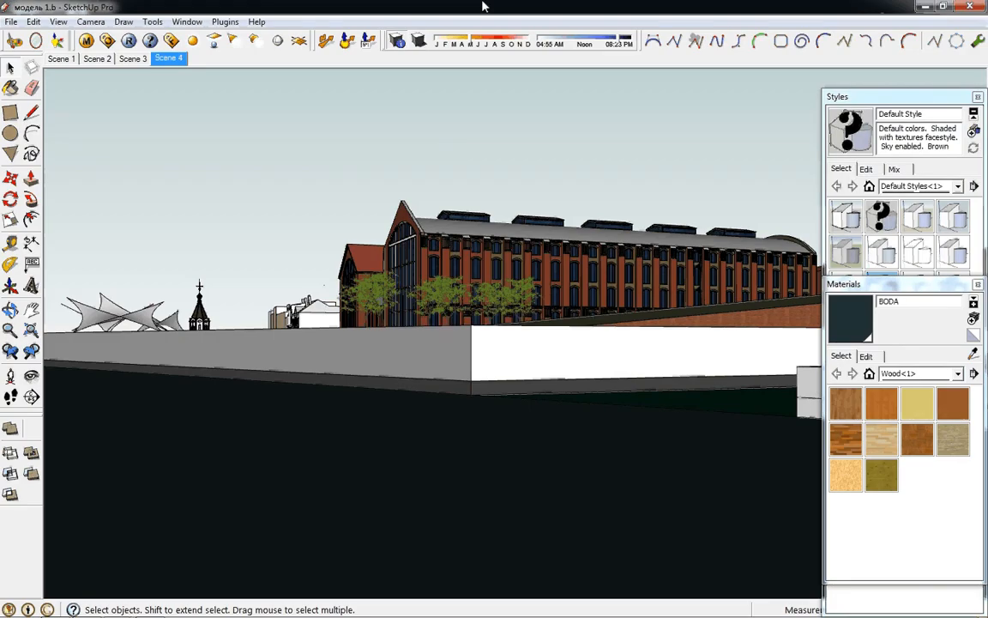
Assign a TexFresnel map to BODA's reflection, preview and accept it, and close the Material Editor
left_click(88, 40)
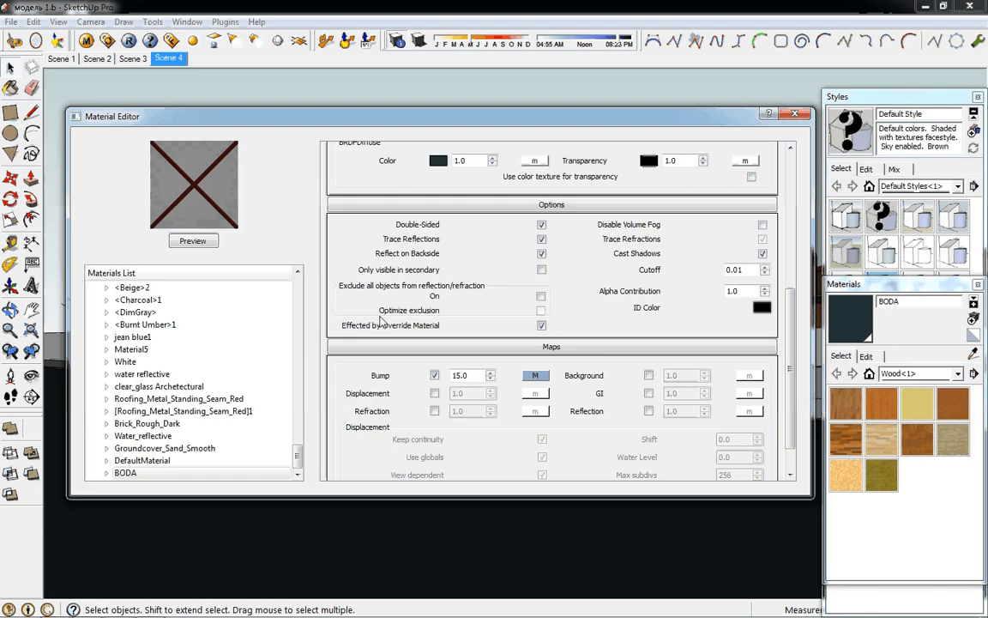
left_click_drag(792, 307, 691, 194)
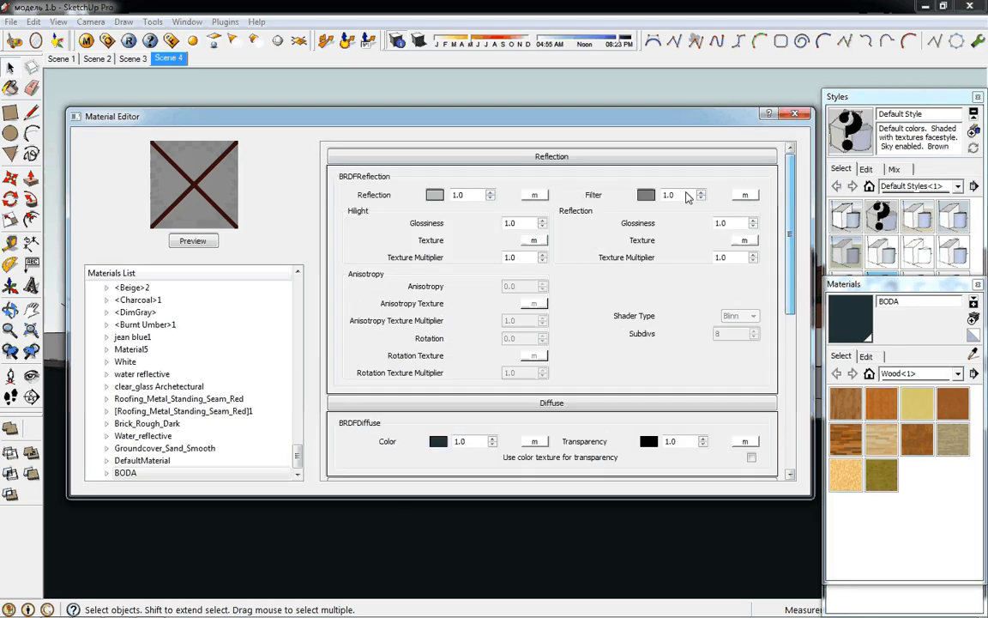
left_click(533, 195)
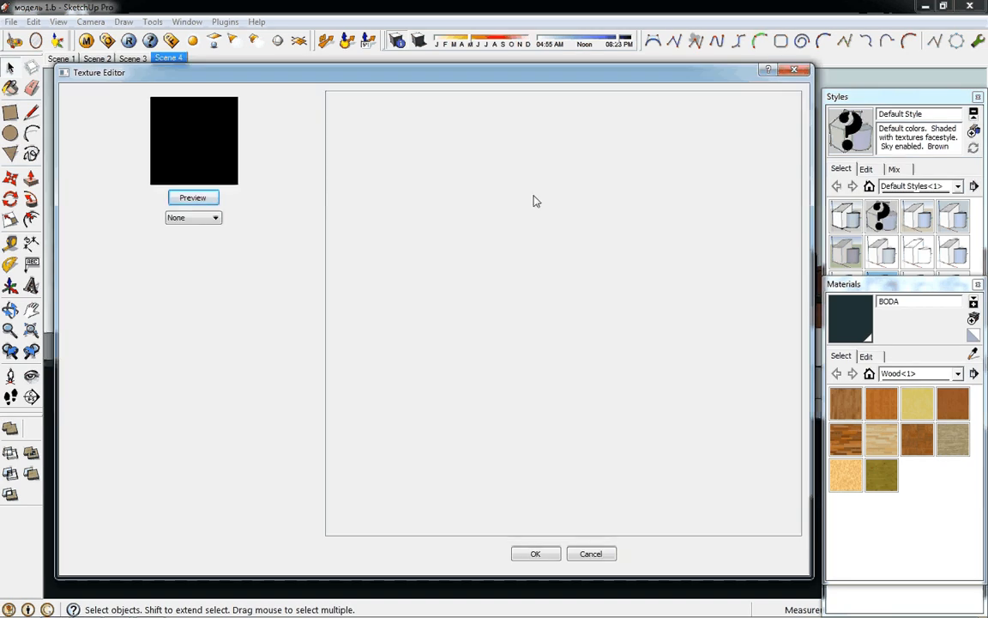
left_click(214, 217)
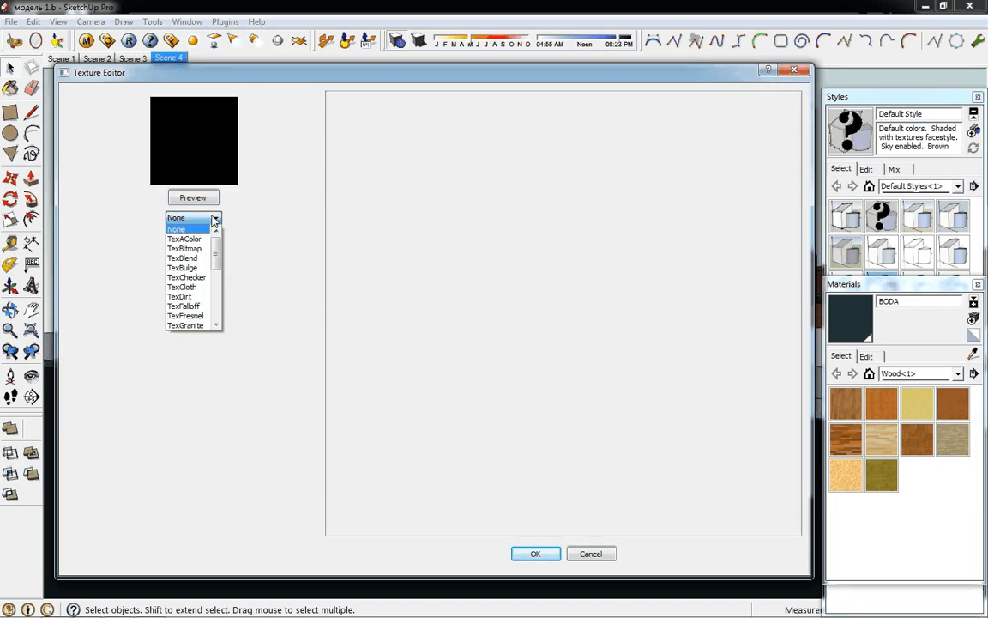
left_click(185, 315)
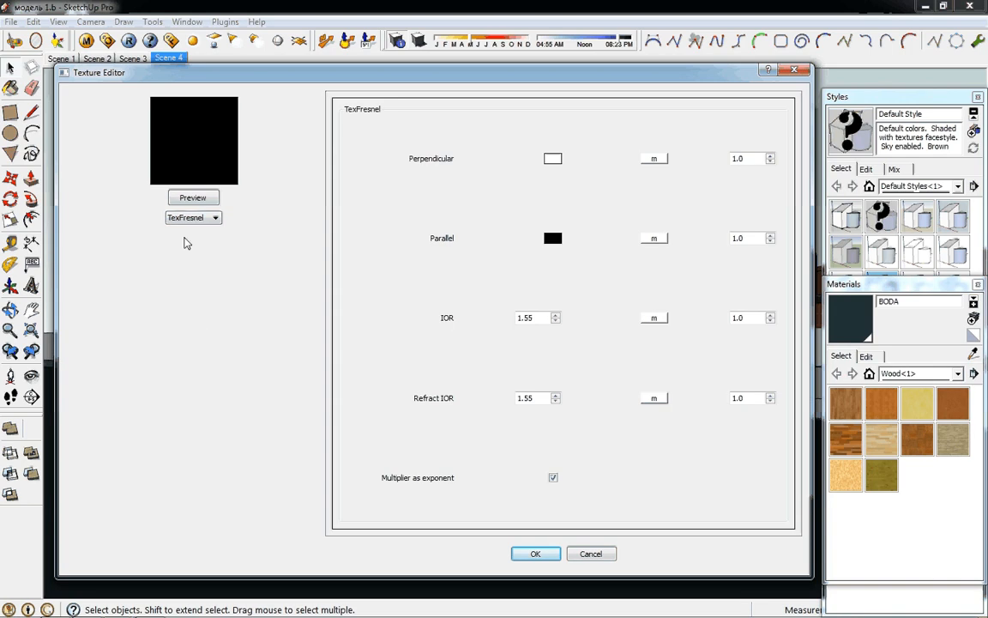
left_click(193, 197)
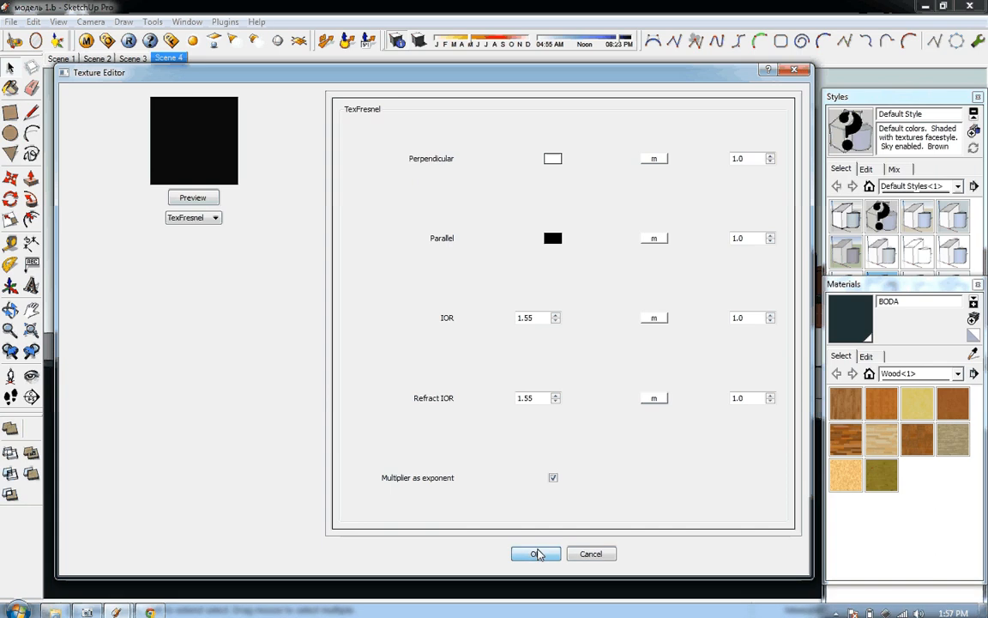
left_click(537, 553)
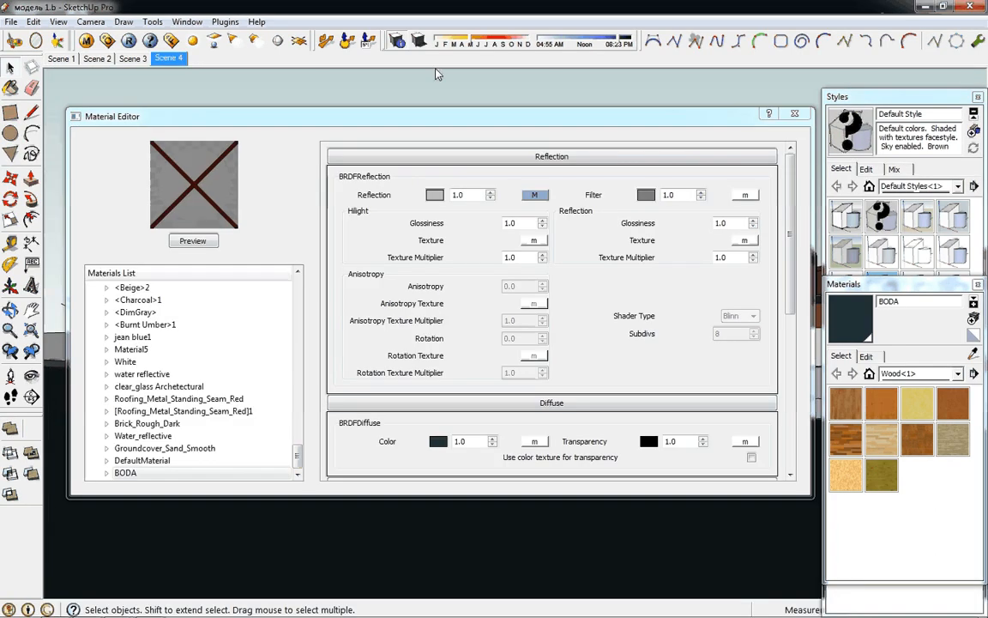
left_click(794, 113)
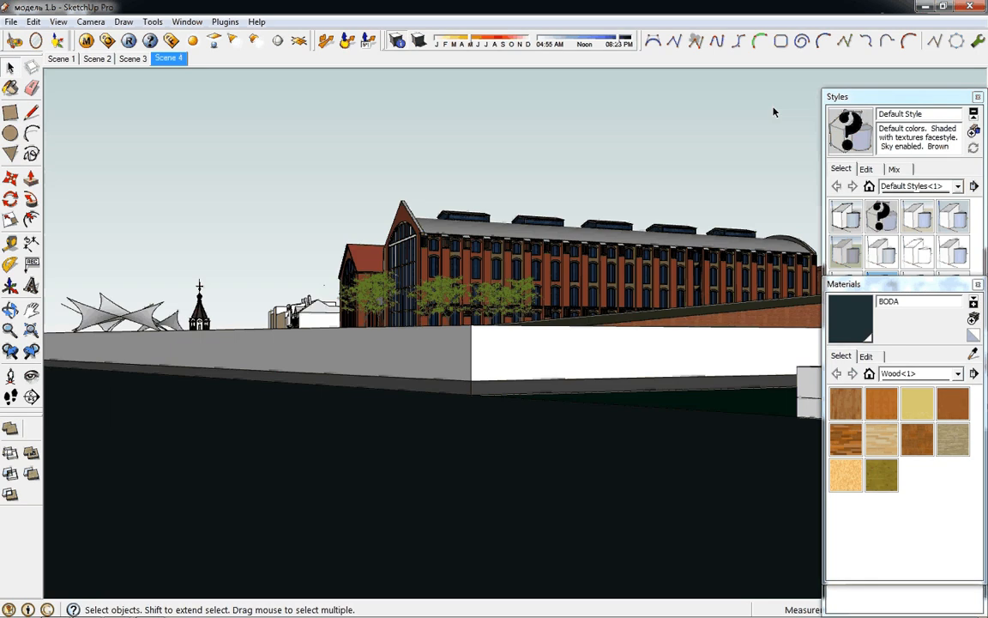
Render the marked water region with the TexFresnel reflection, compare it with the neighbouring strips and close the frame buffer
left_click(128, 41)
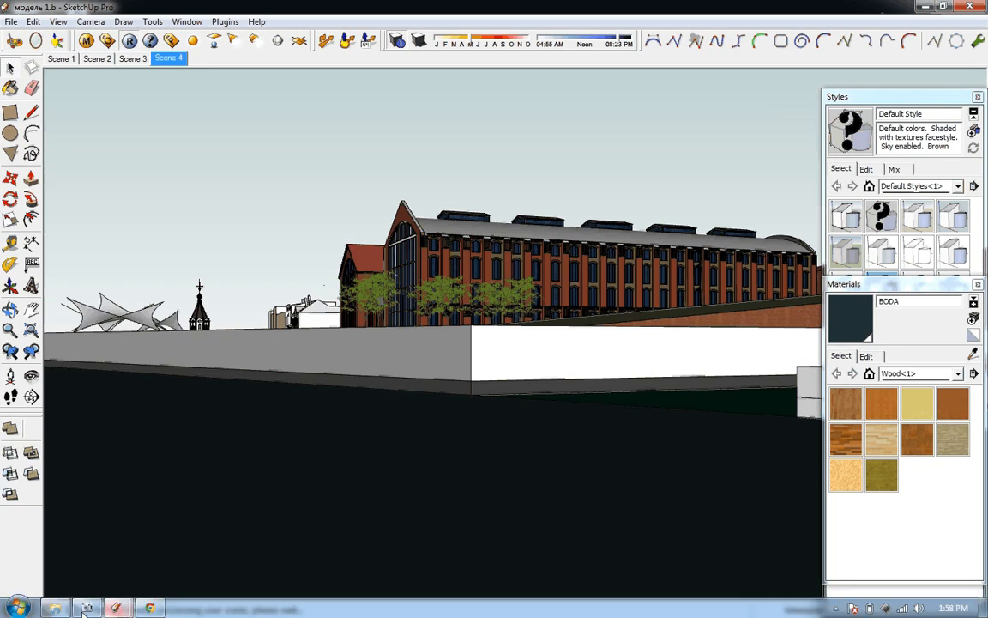
key("F7")
left_click(401, 281)
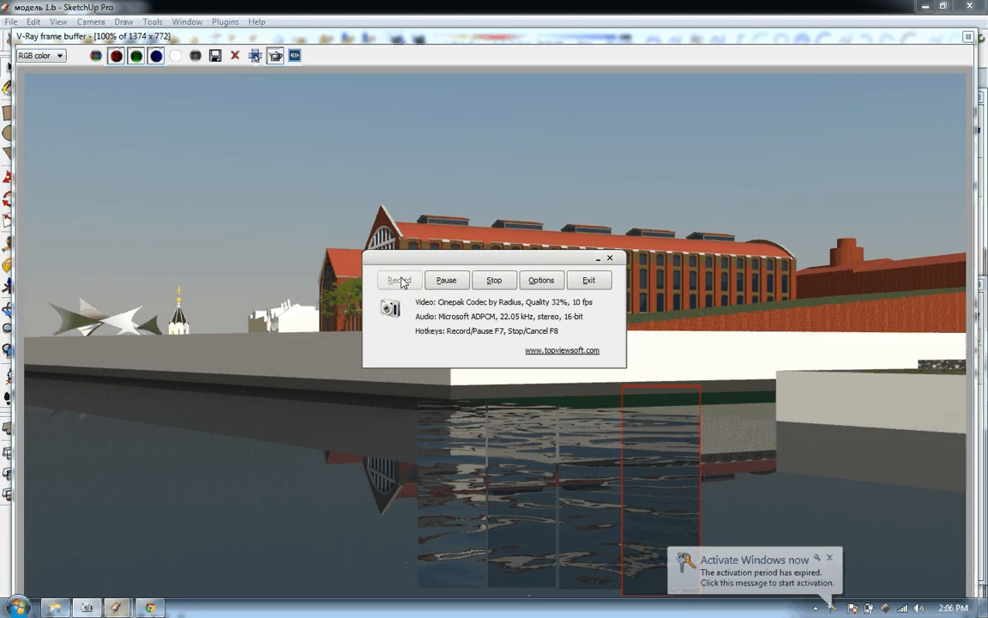
left_click(831, 561)
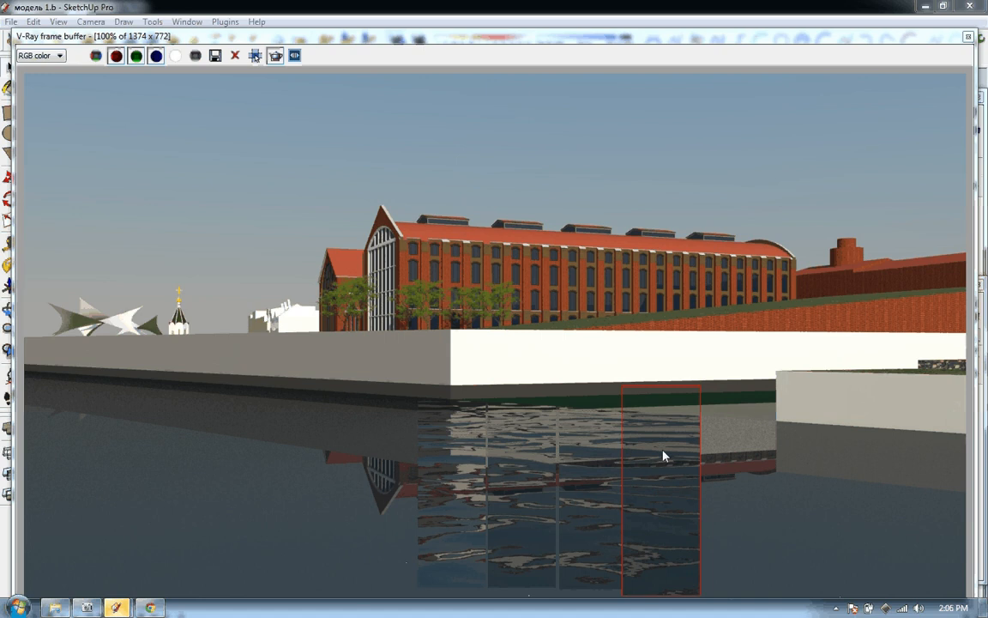
left_click_drag(893, 43, 886, 45)
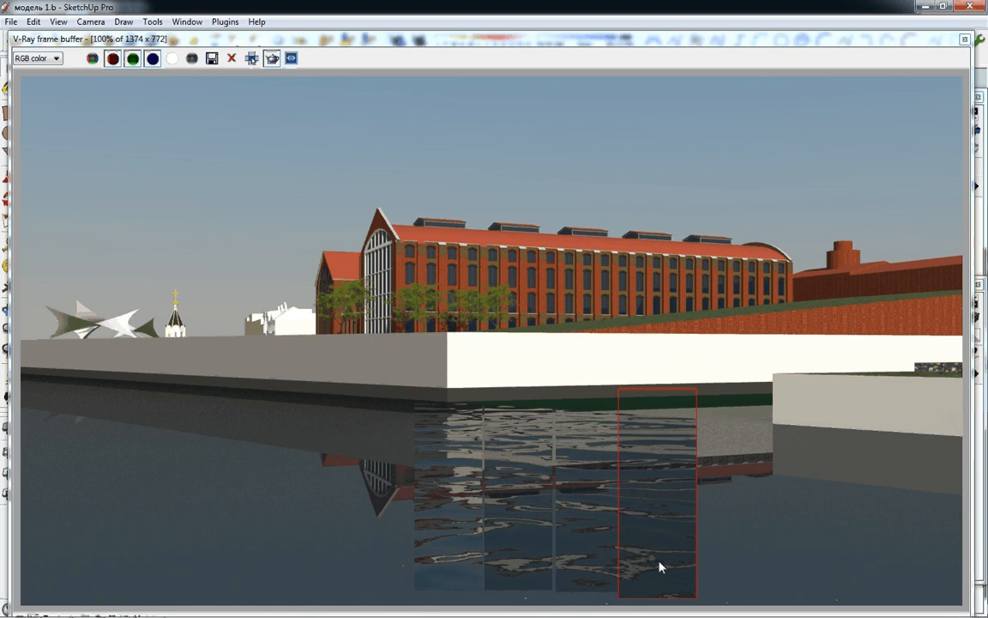
left_click_drag(944, 44, 885, 44)
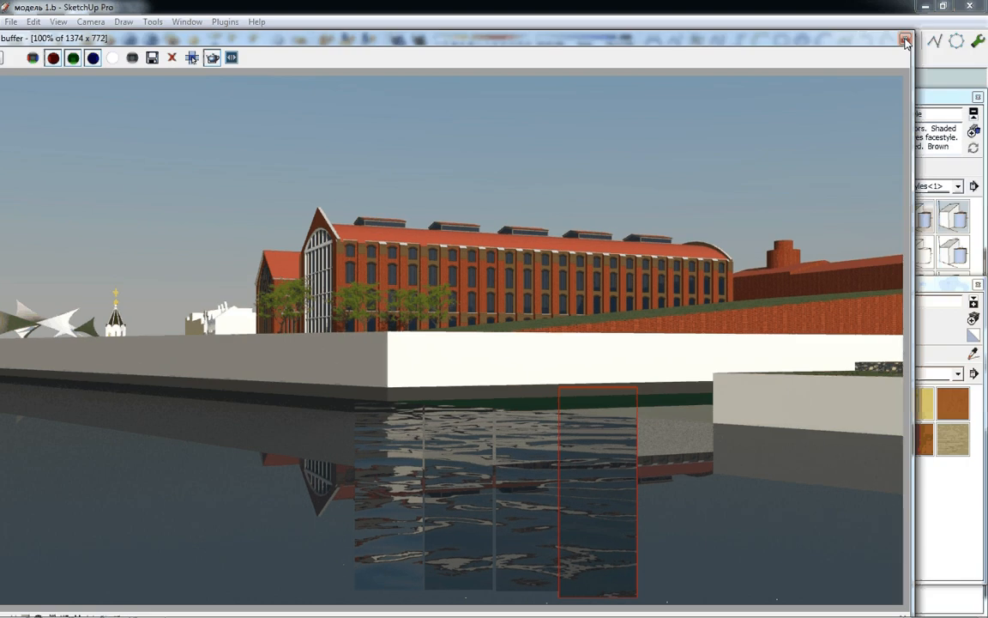
left_click(906, 41)
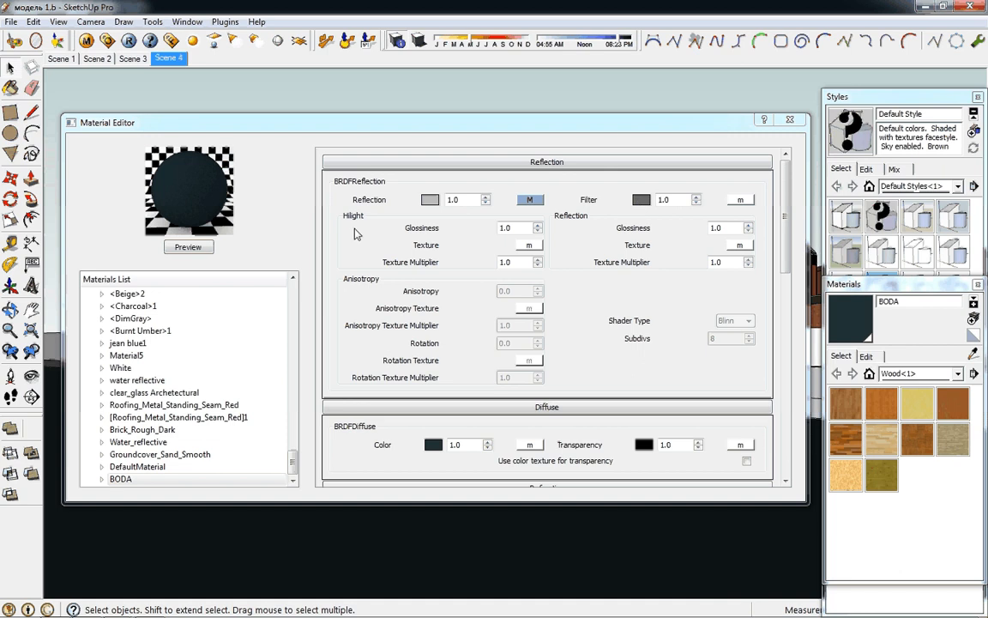
Set BODA's reflection filter colour to a neutral grey with red, green and blue at 124
left_click(640, 199)
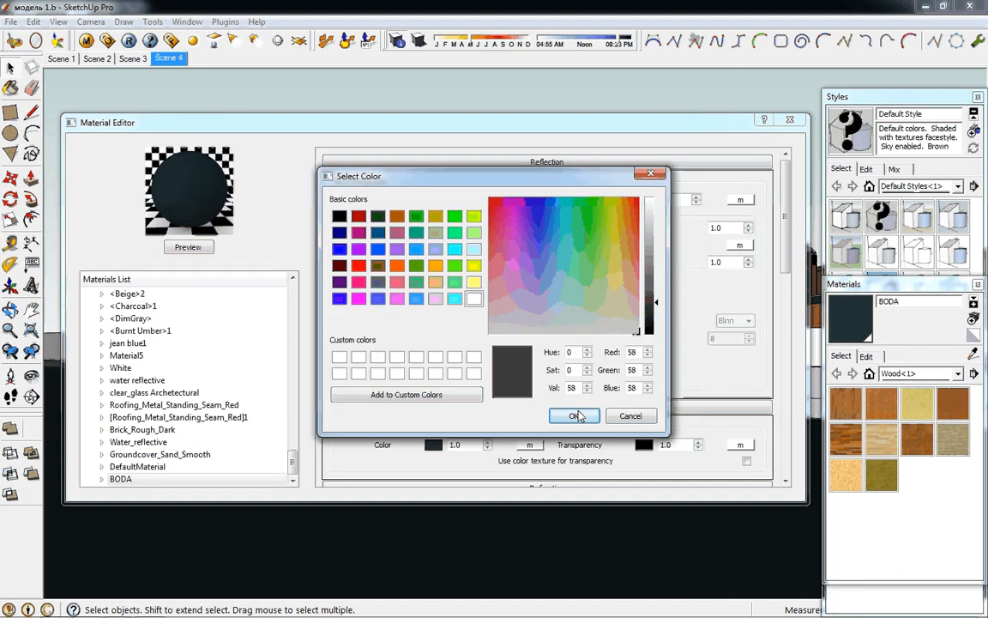
left_click(575, 416)
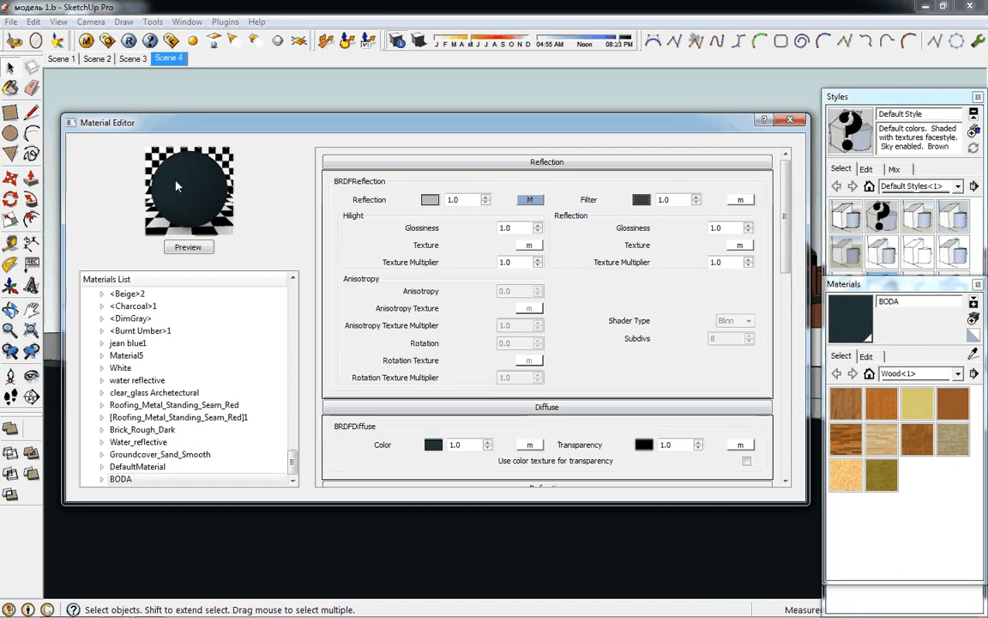
left_click(640, 200)
left_click_drag(654, 297, 644, 267)
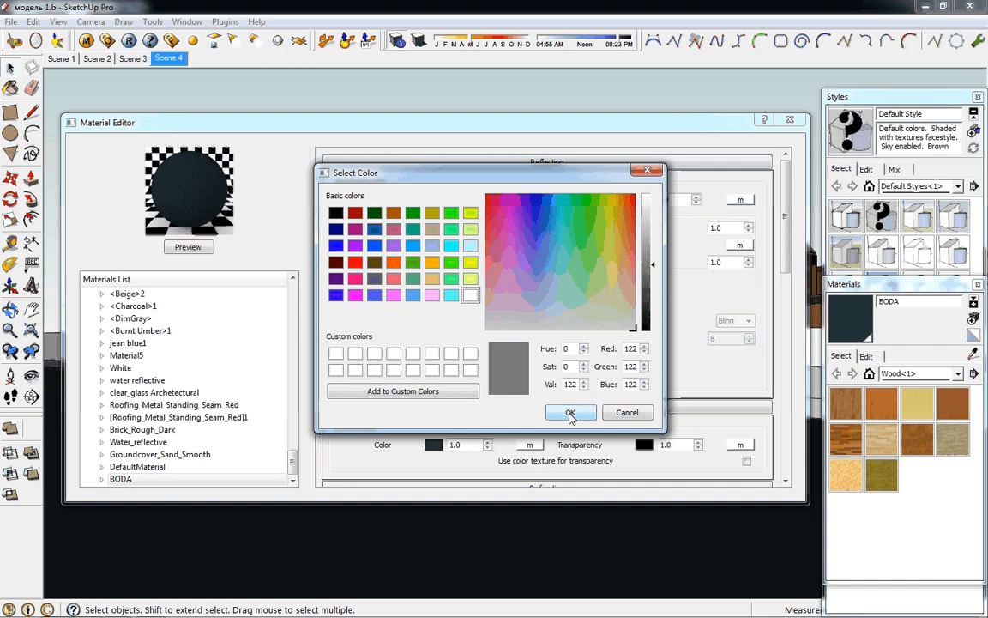
left_click(648, 265)
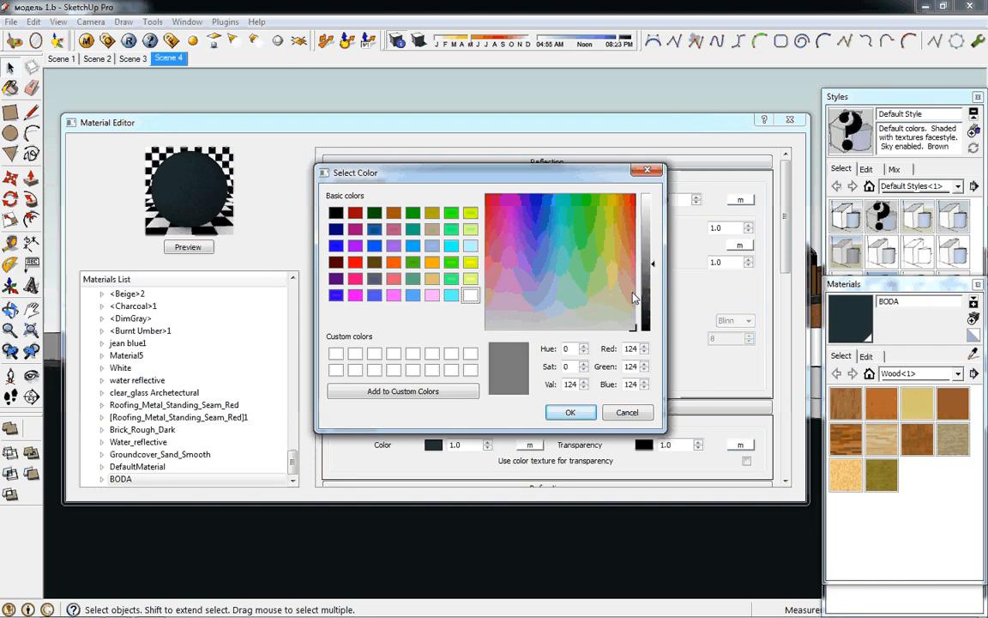
left_click(571, 413)
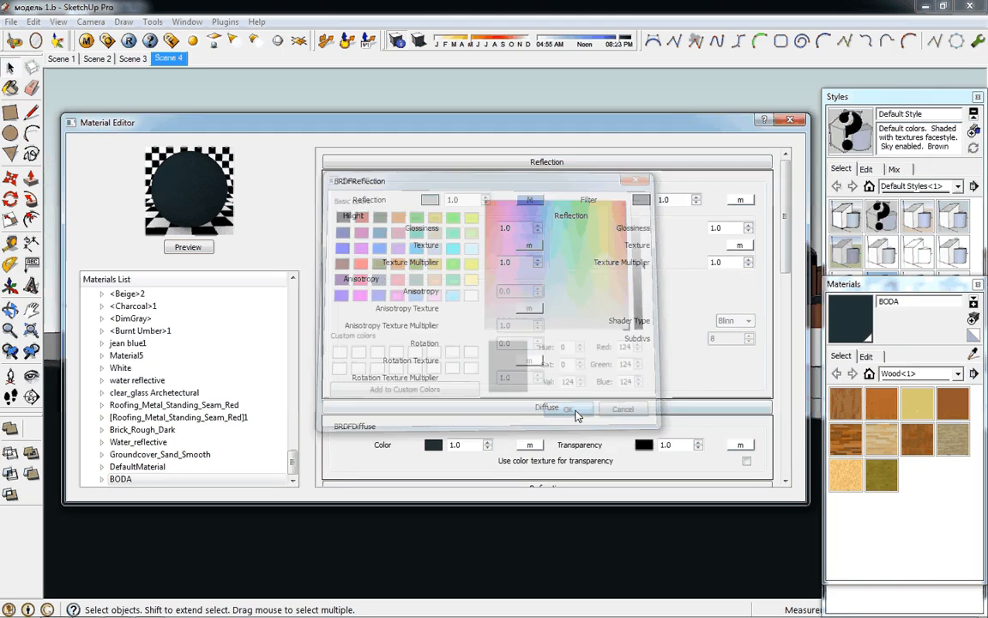
Review BODA's bump multiplier and the UVW repeat and bitmap settings of its bump texture
left_click_drag(784, 216, 761, 437)
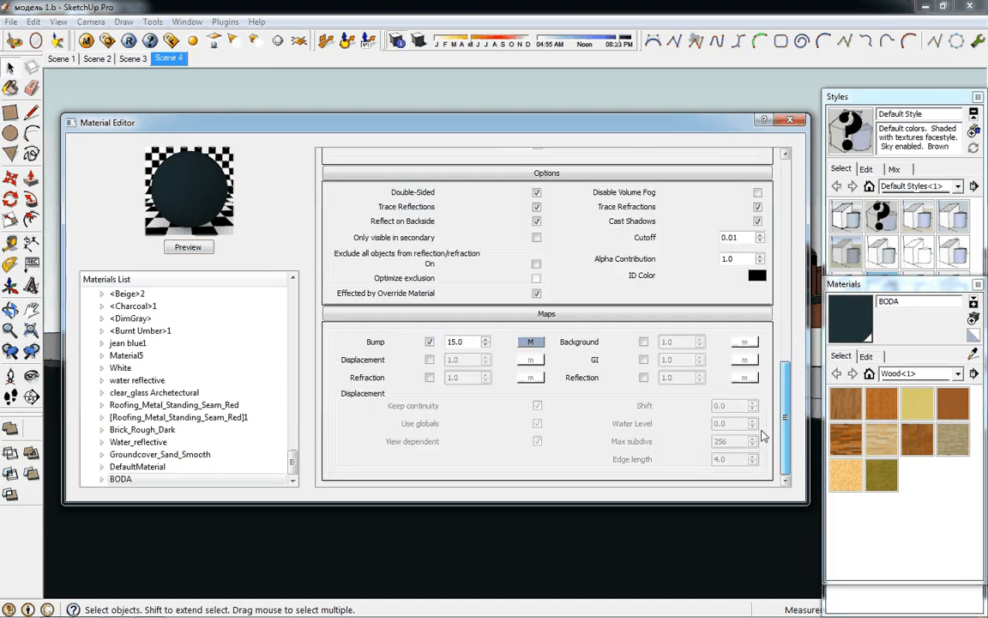
left_click(174, 481)
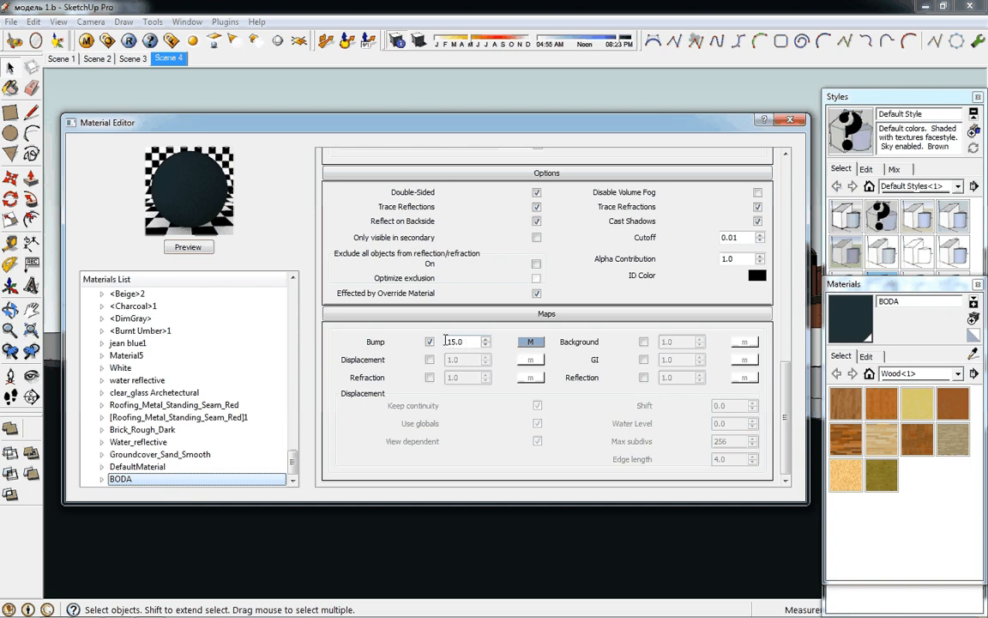
left_click(531, 344)
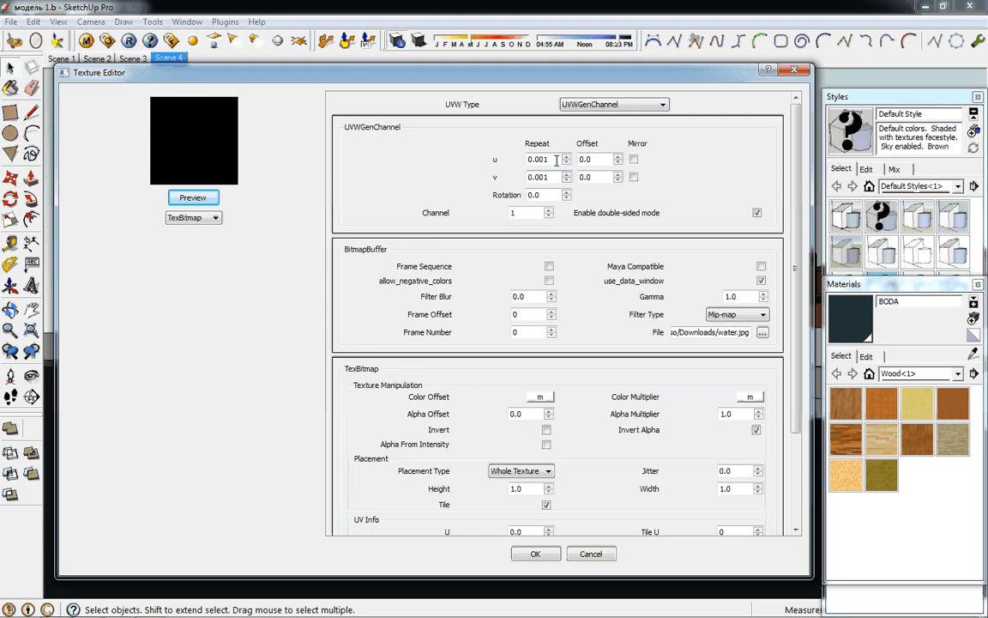
left_click(537, 553)
Check that BODA's reflection map uses TexFresnel and review the material's diffuse and refraction settings
scroll(538, 331, "up", 10)
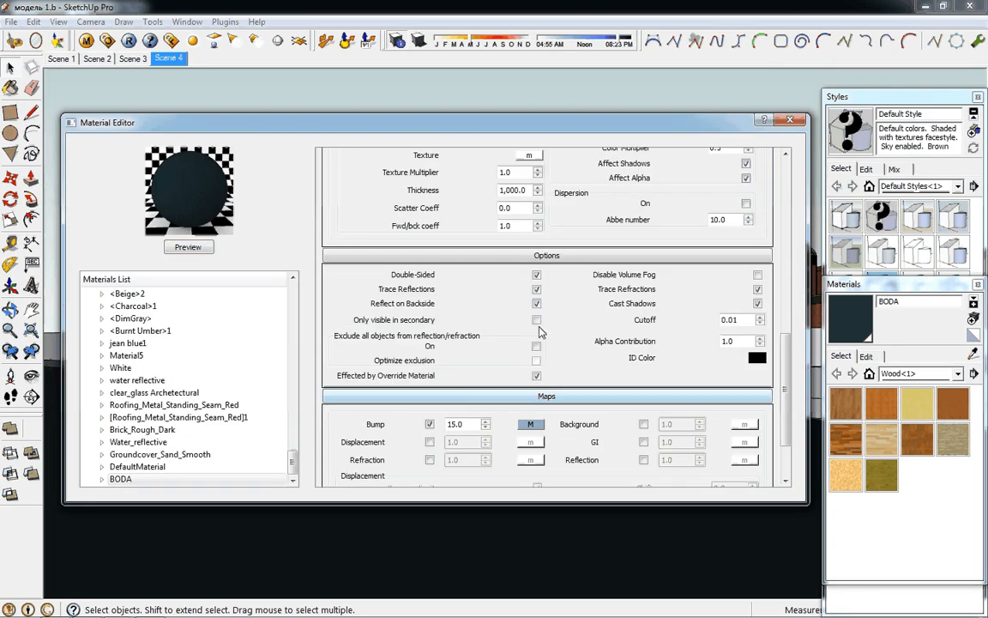
scroll(546, 331, "up", 5)
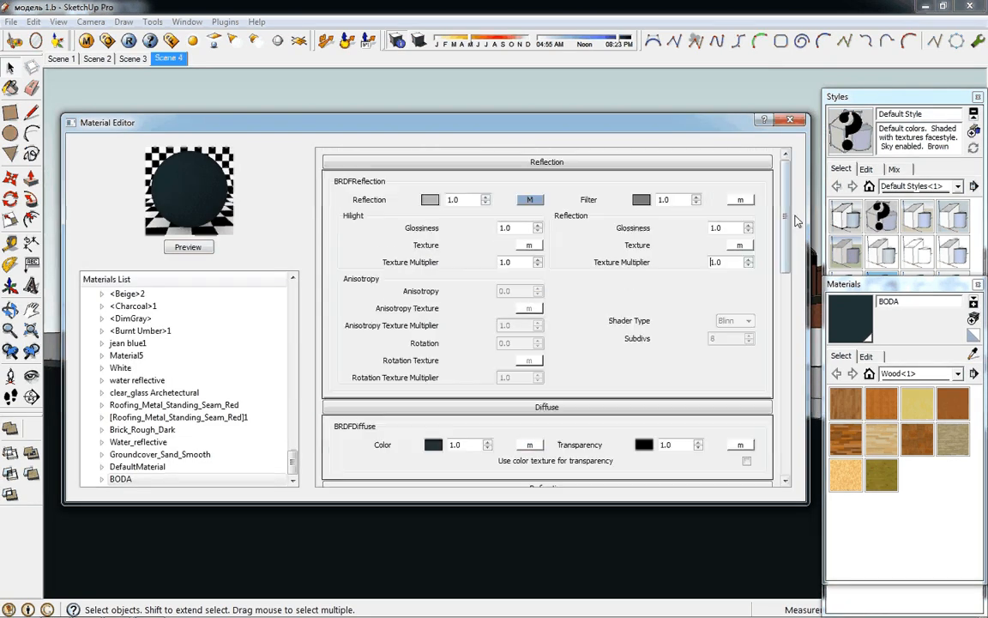
left_click(525, 199)
left_click(216, 219)
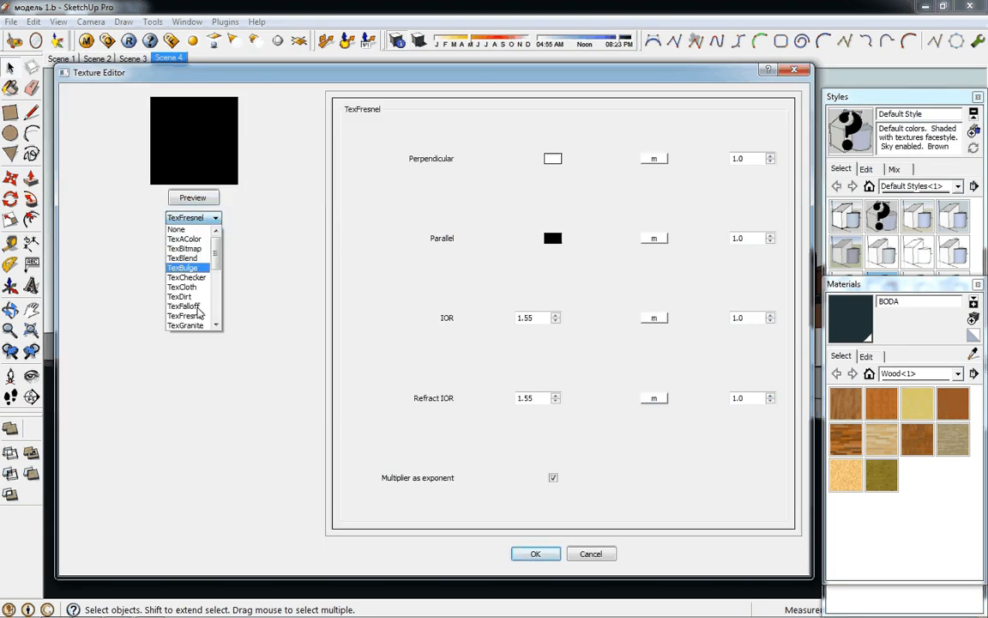
left_click(202, 318)
left_click(532, 554)
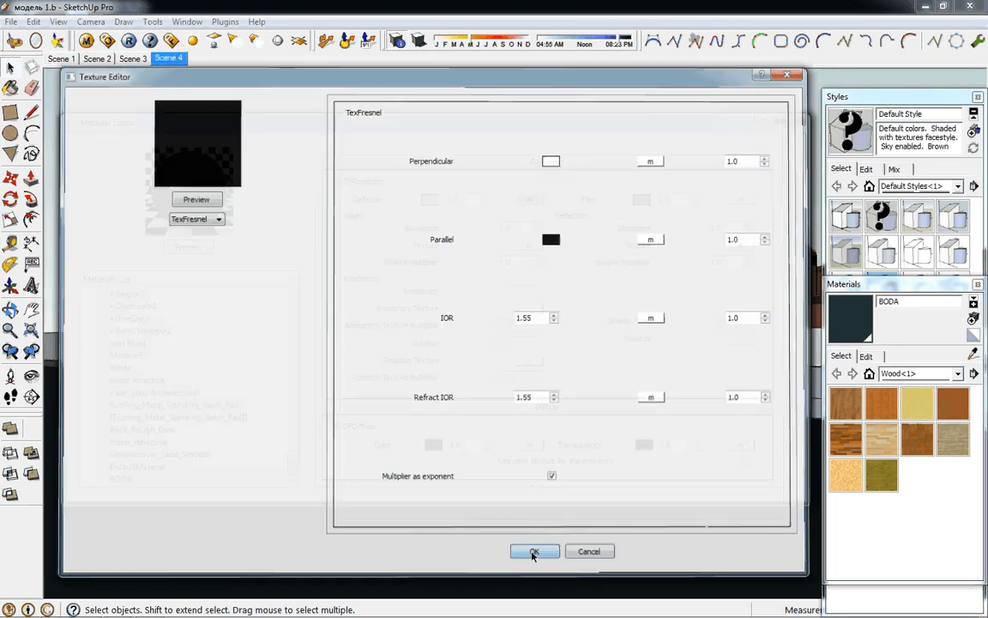
left_click_drag(784, 260, 787, 388)
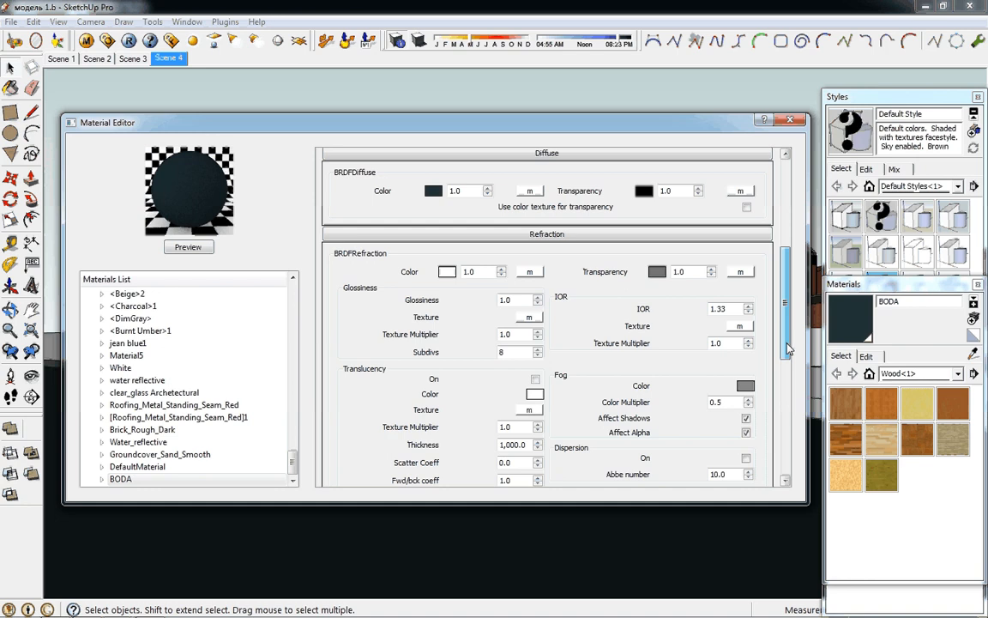
left_click_drag(787, 349, 787, 347)
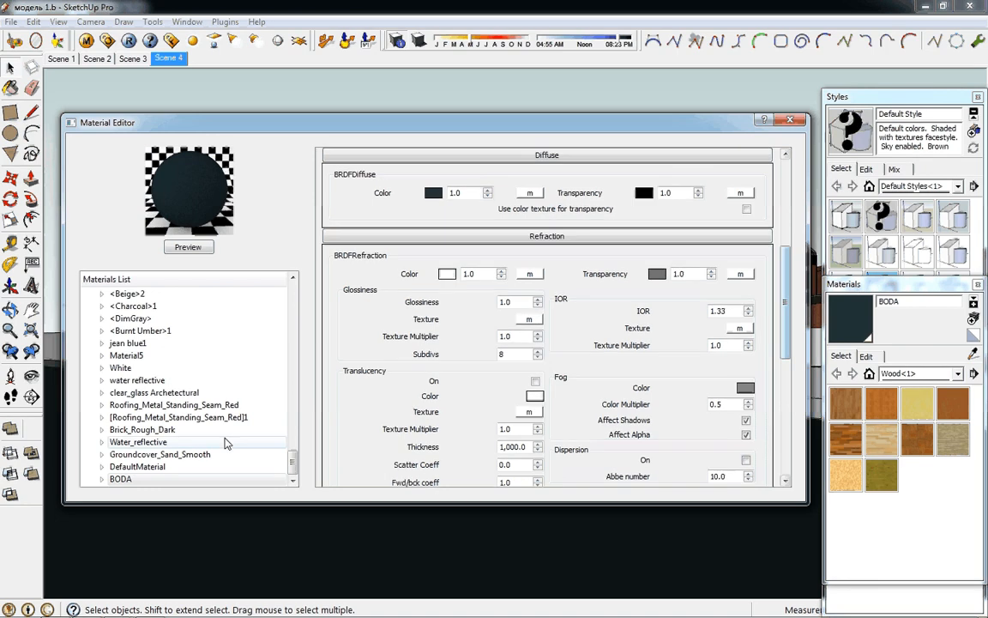
Turn off region rendering in the V-Ray frame buffer, close it and render the full view of the scene
mouse_move(86, 609)
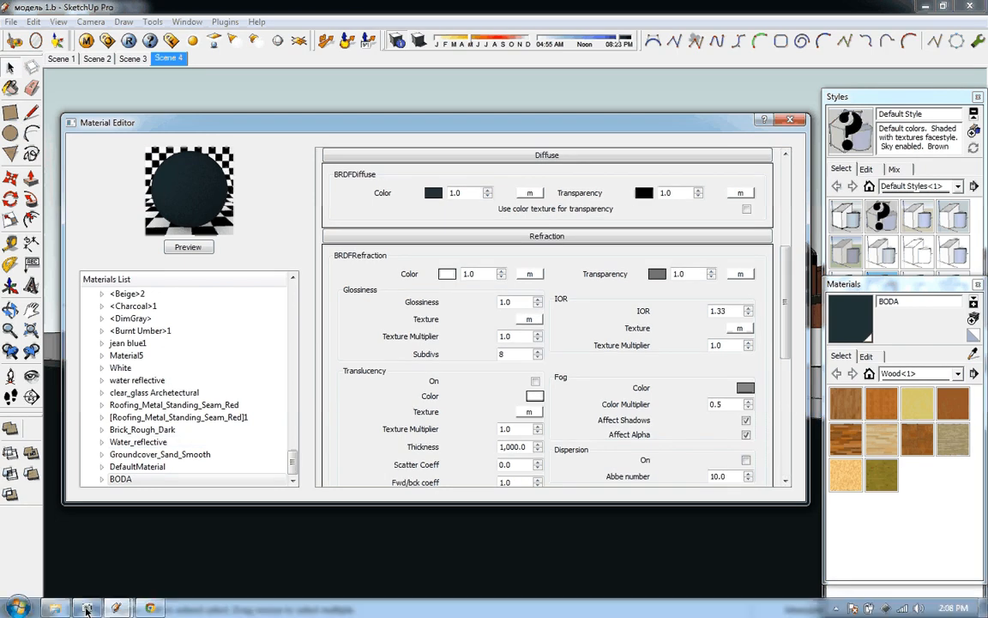
left_click(170, 43)
left_click_drag(168, 42, 232, 29)
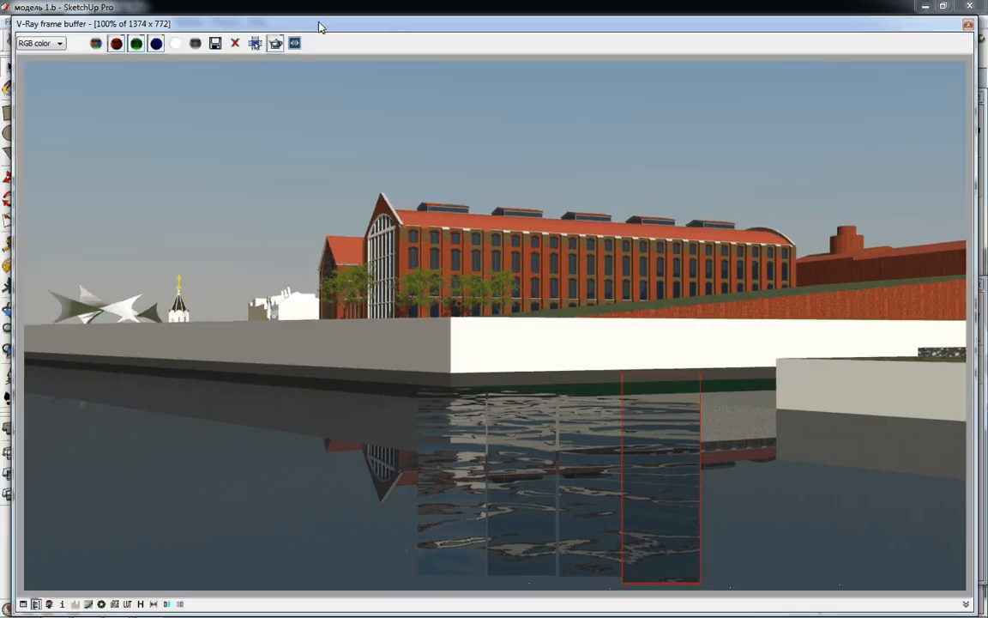
left_click_drag(319, 27, 342, 29)
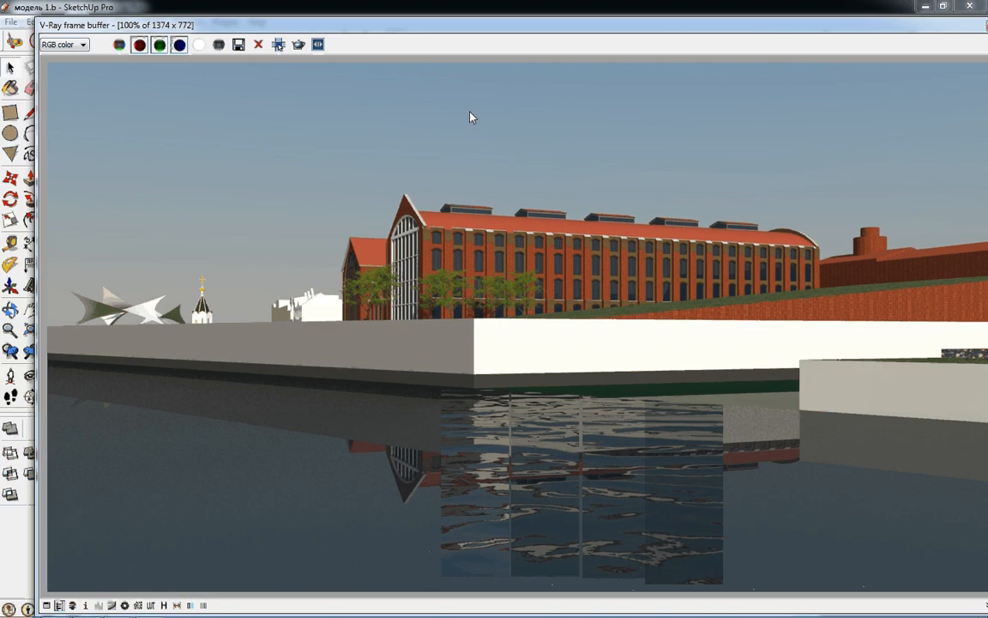
left_click(972, 7)
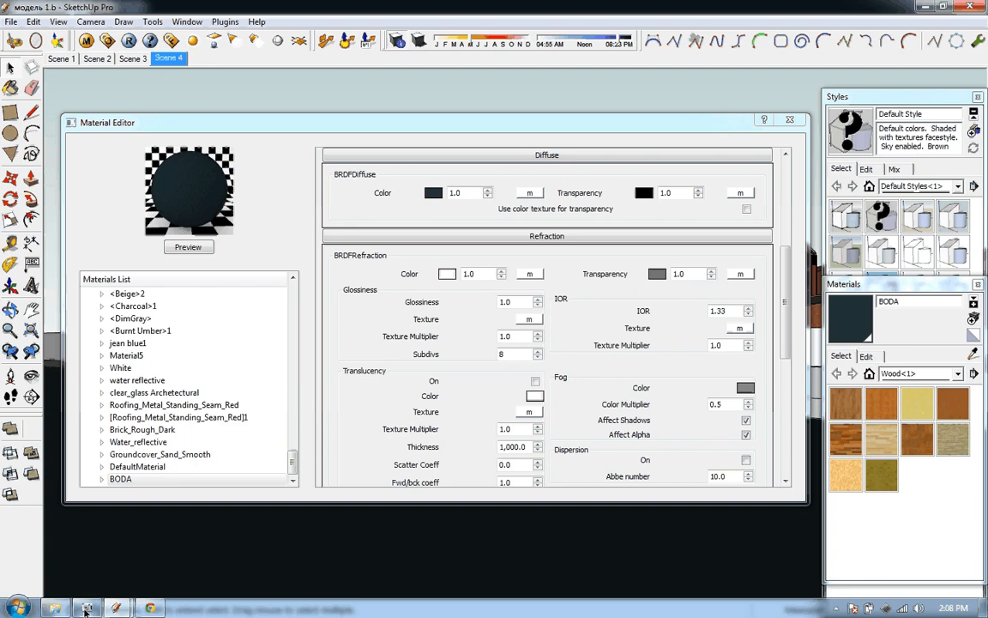
left_click(86, 609)
left_click(392, 281)
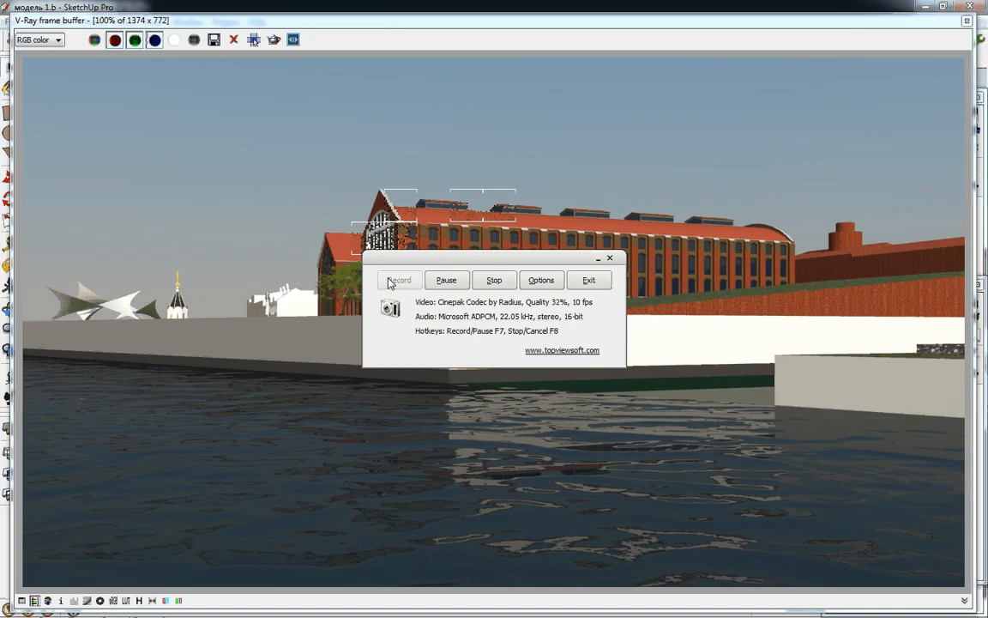